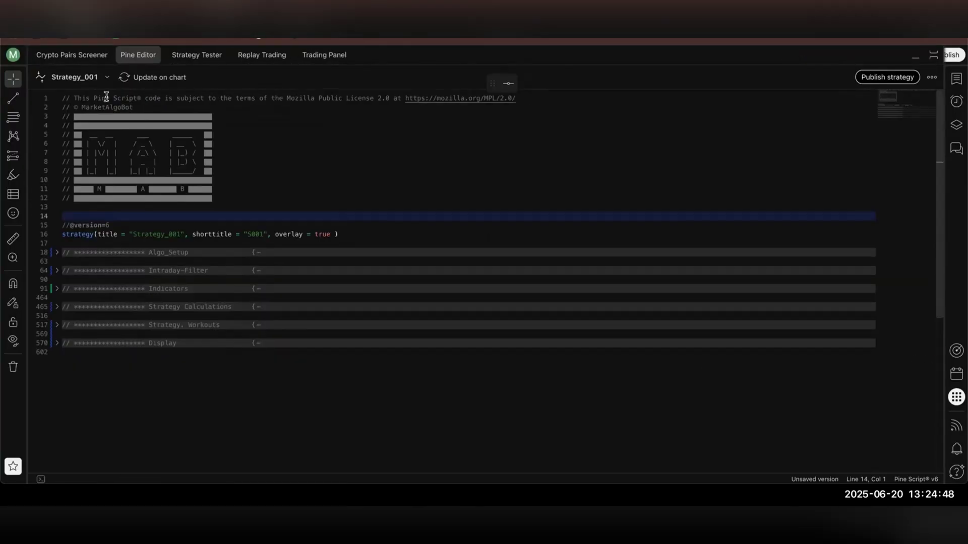
# Step: Select the S001 script in the Pine Editor, then open the strategy's settings from the RELIANCE chart
pyautogui.moveTo(104, 97); pyautogui.dragTo(354, 218)
pyautogui.click(109, 225)
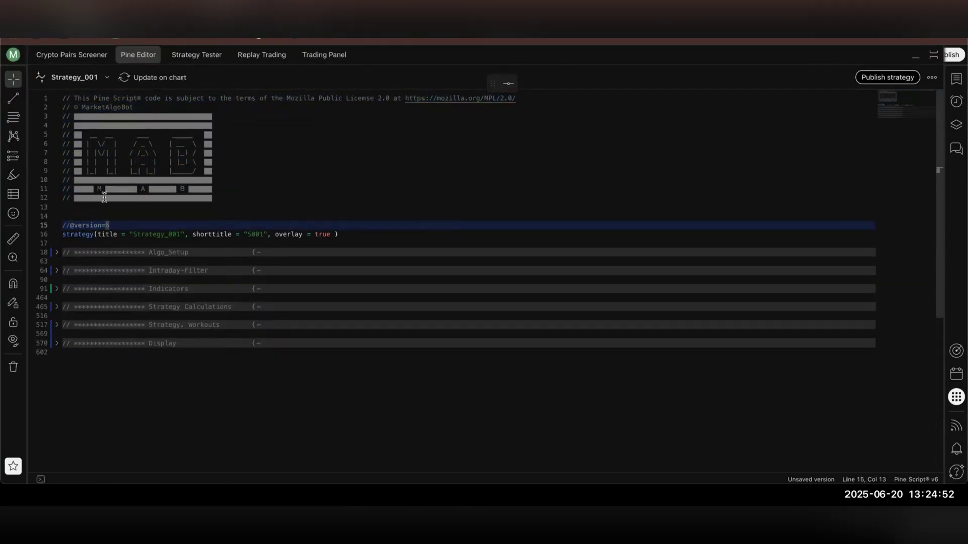
pyautogui.moveTo(63, 243); pyautogui.dragTo(65, 94)
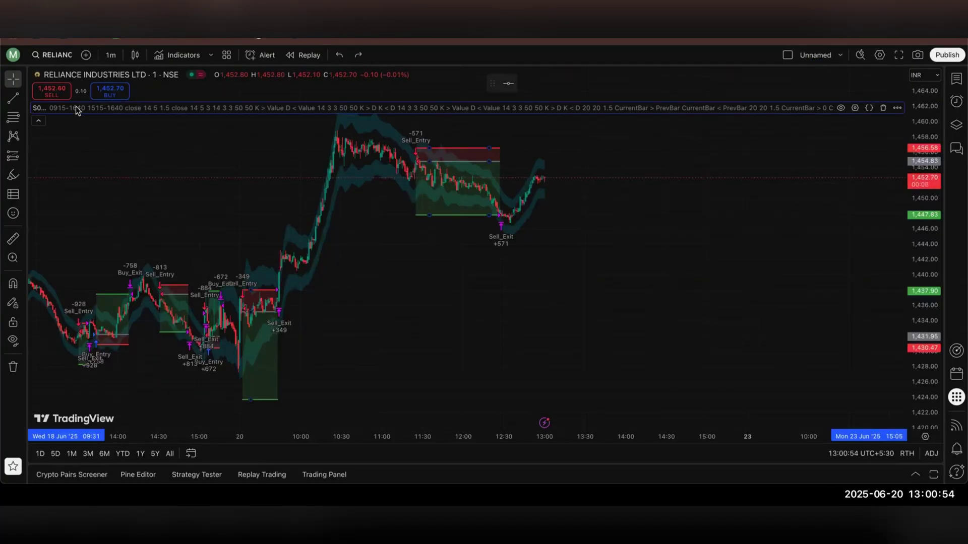
pyautogui.doubleClick(75, 107)
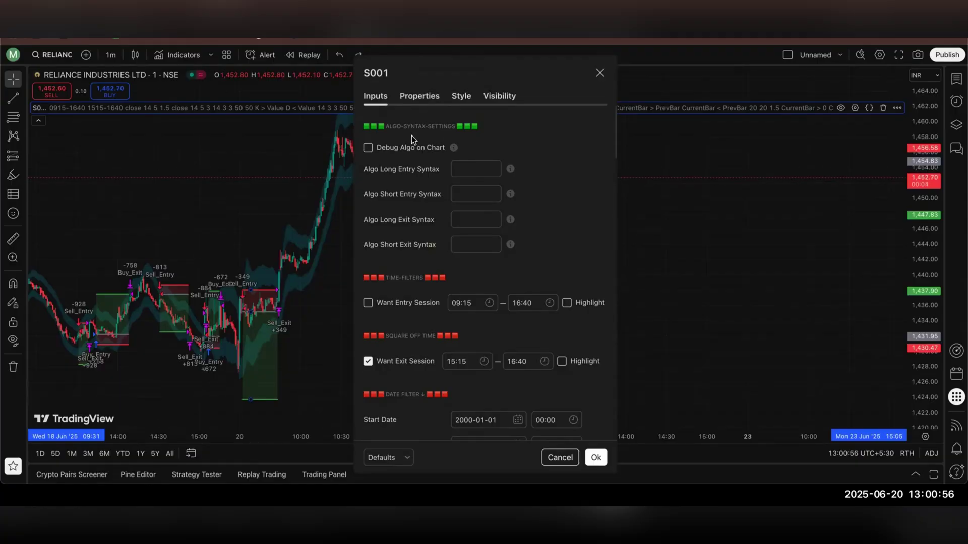
pyautogui.scroll(-5, 443, 217)
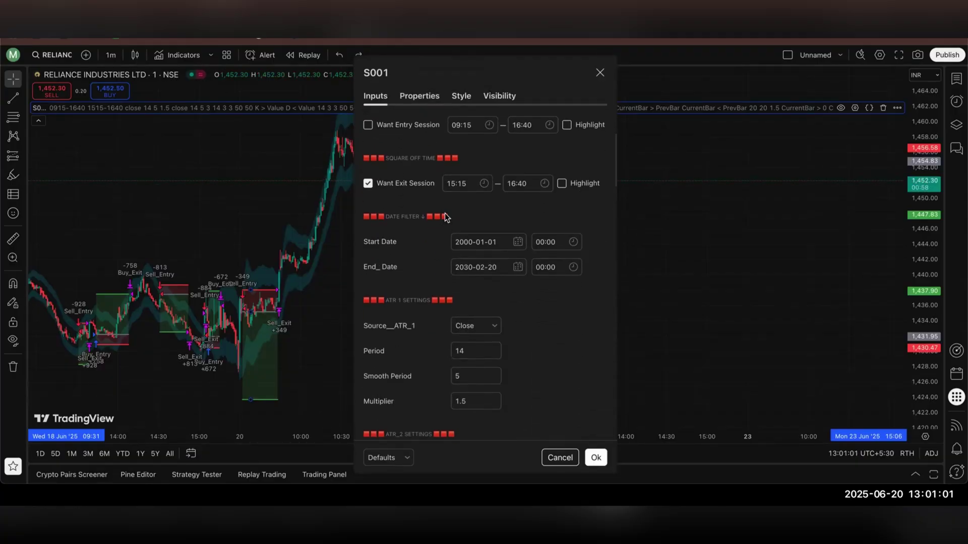
pyautogui.scroll(1, 447, 151)
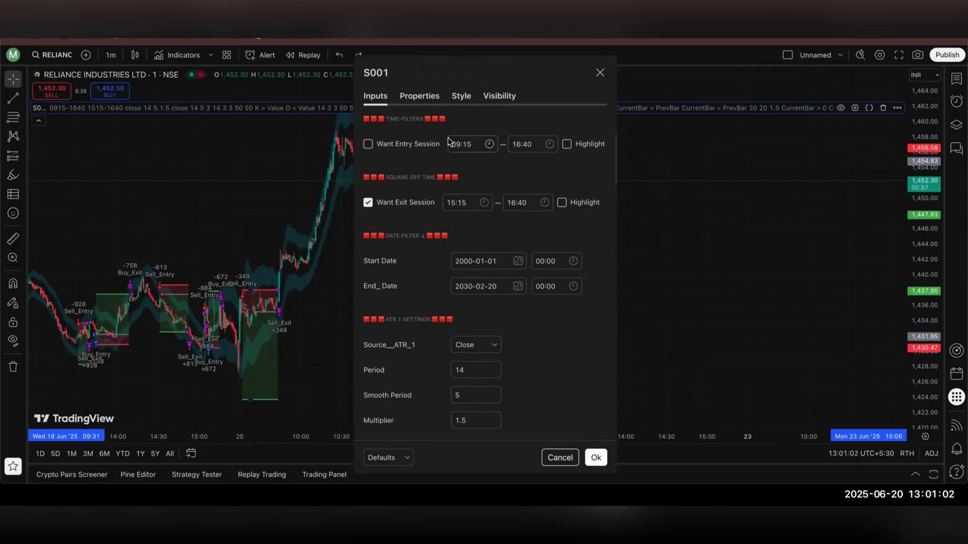
pyautogui.click(407, 145)
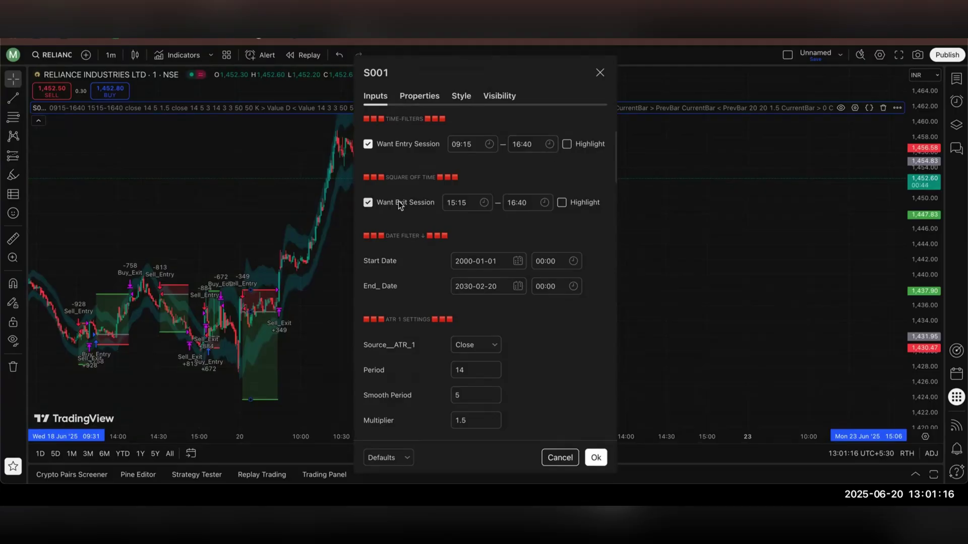
pyautogui.click(394, 144)
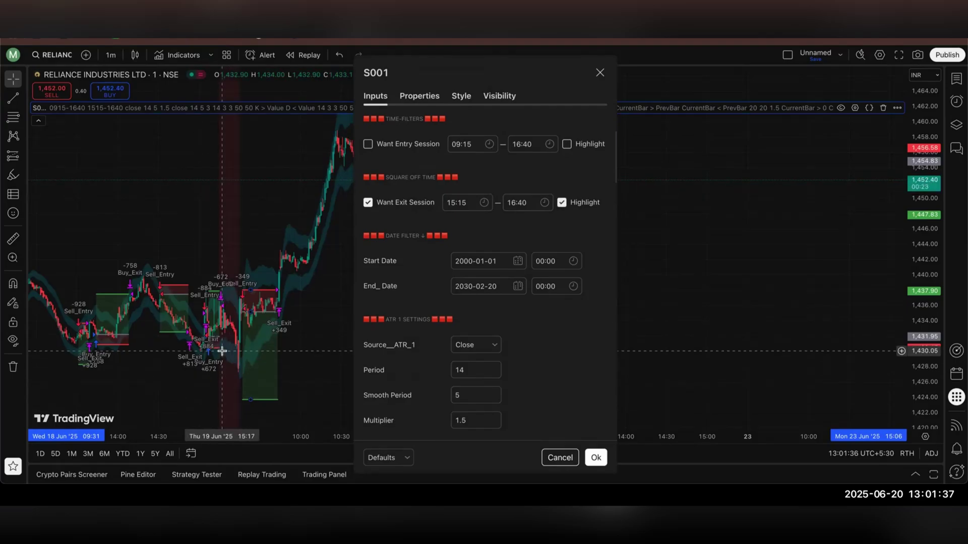
pyautogui.scroll(3, 228, 289)
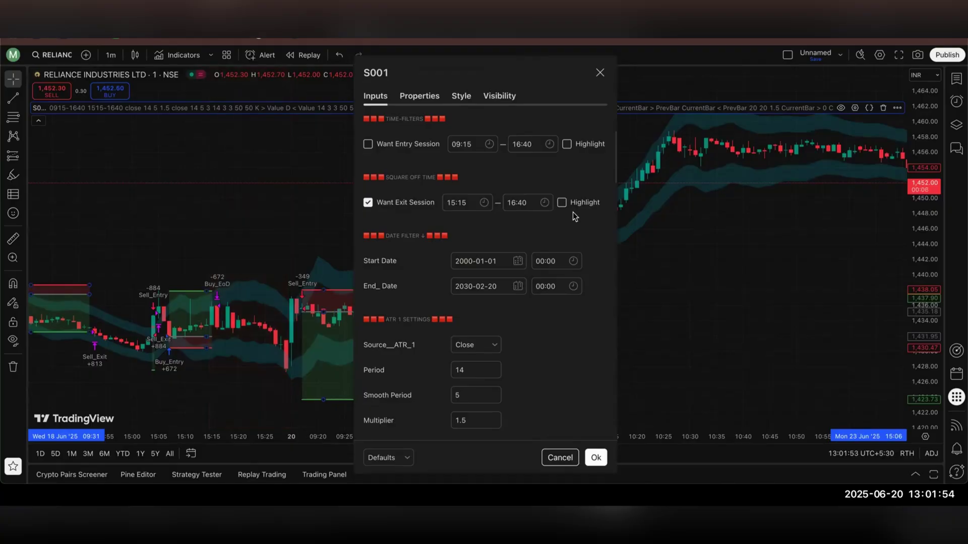
pyautogui.scroll(-5, 699, 244)
pyautogui.hscroll(5, 699, 244)
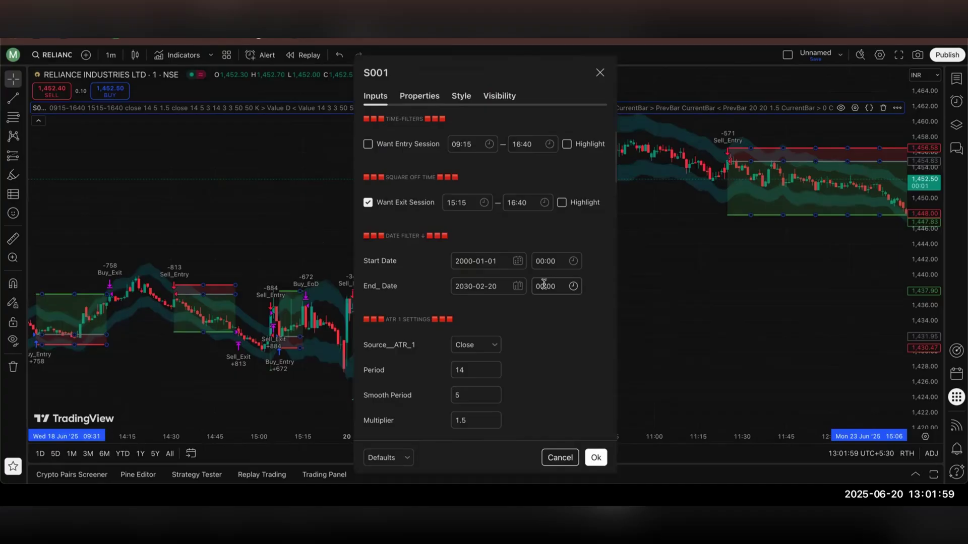
pyautogui.scroll(-3, 543, 284)
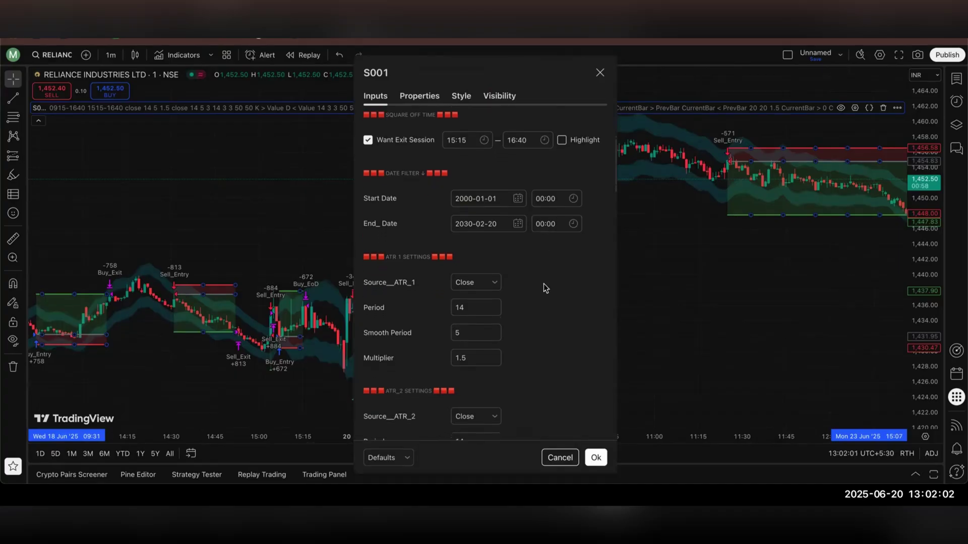
pyautogui.scroll(-3, 544, 284)
pyautogui.scroll(-2, 536, 326)
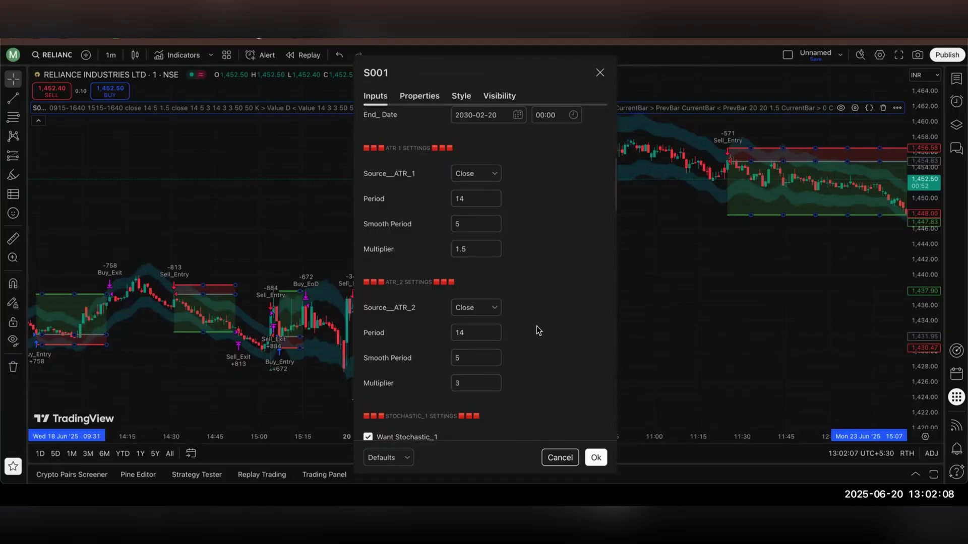
pyautogui.scroll(-6, 417, 225)
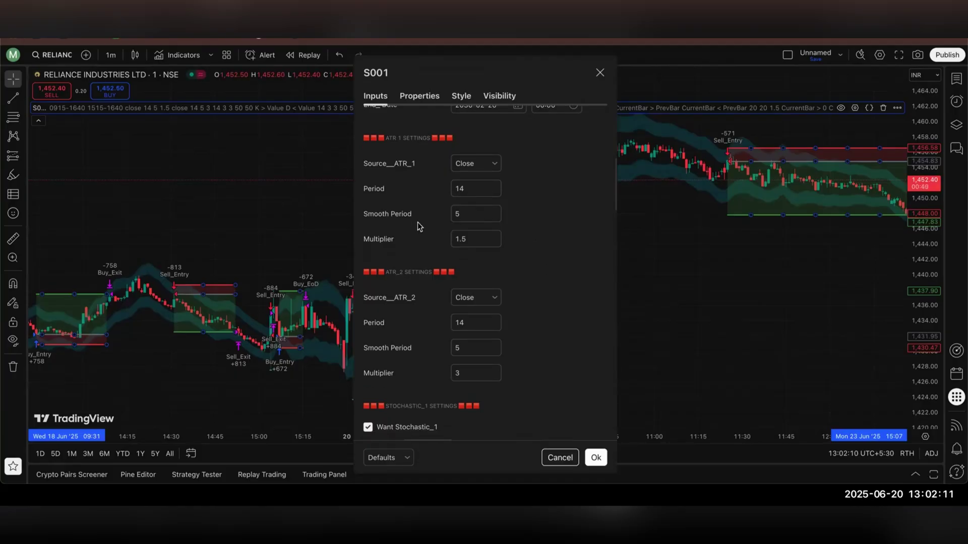
pyautogui.scroll(-10, 453, 312)
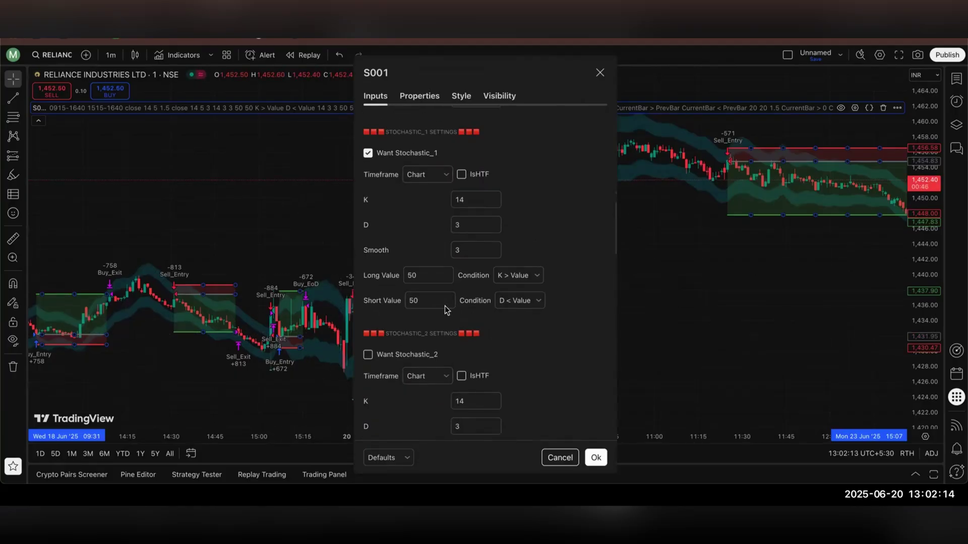
pyautogui.scroll(5, 443, 304)
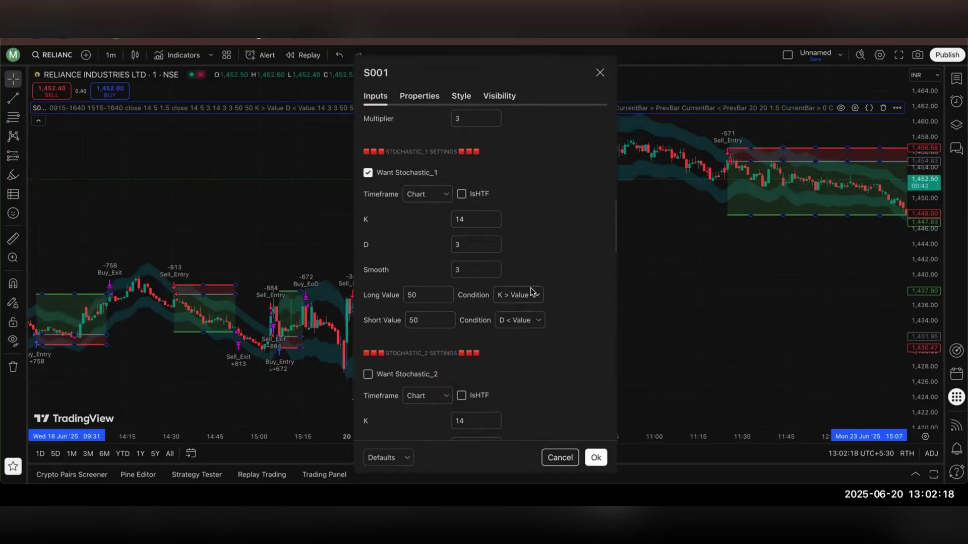
pyautogui.scroll(-14, 519, 244)
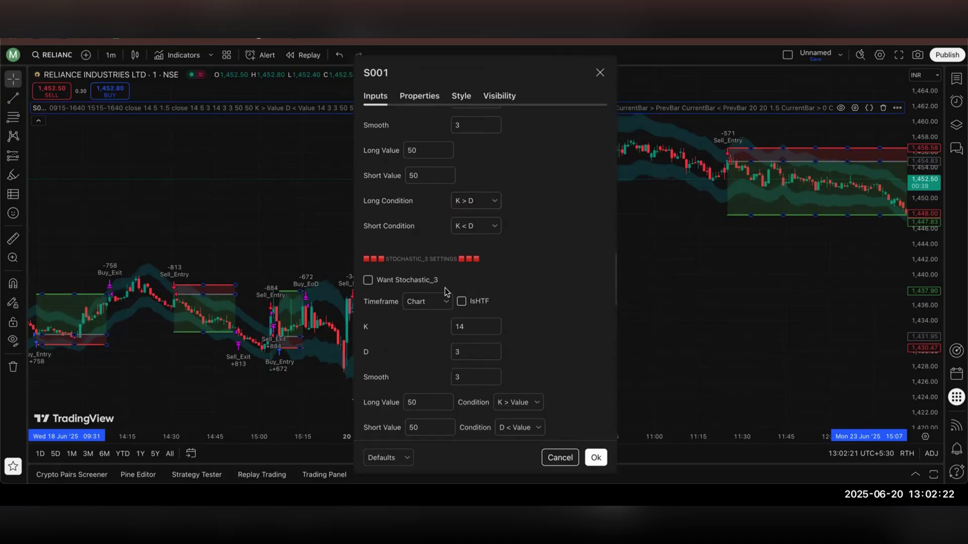
pyautogui.scroll(-12, 445, 292)
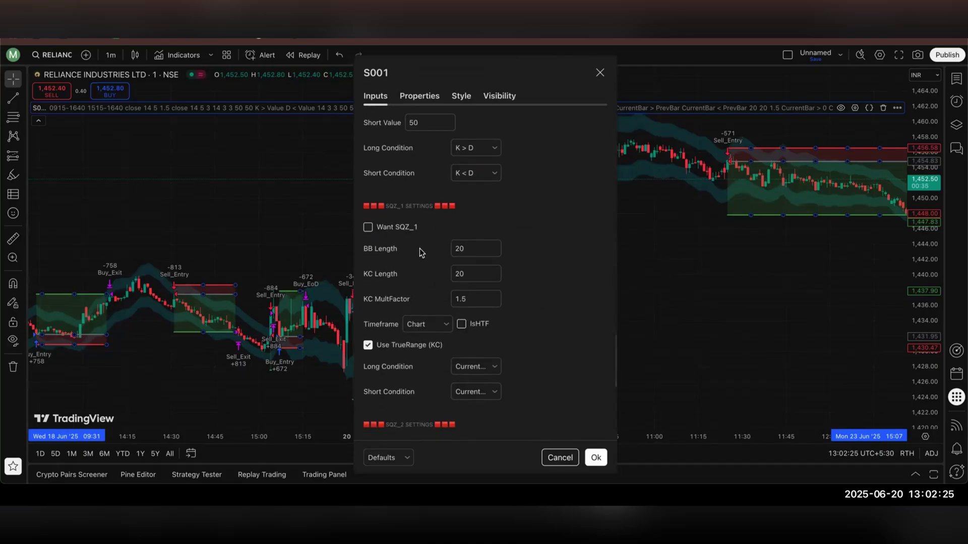
pyautogui.scroll(-1, 422, 252)
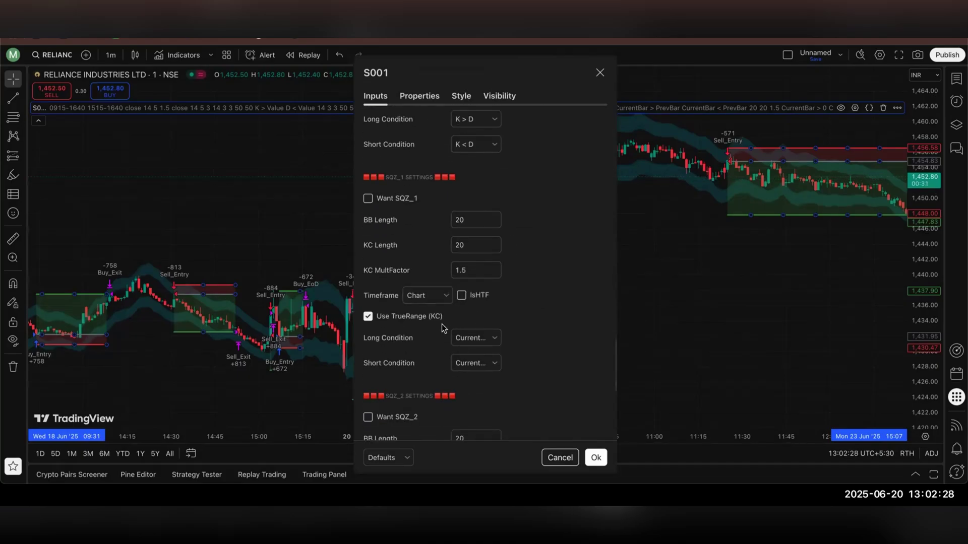
pyautogui.scroll(-2, 443, 327)
pyautogui.click(440, 256)
pyautogui.click(492, 262)
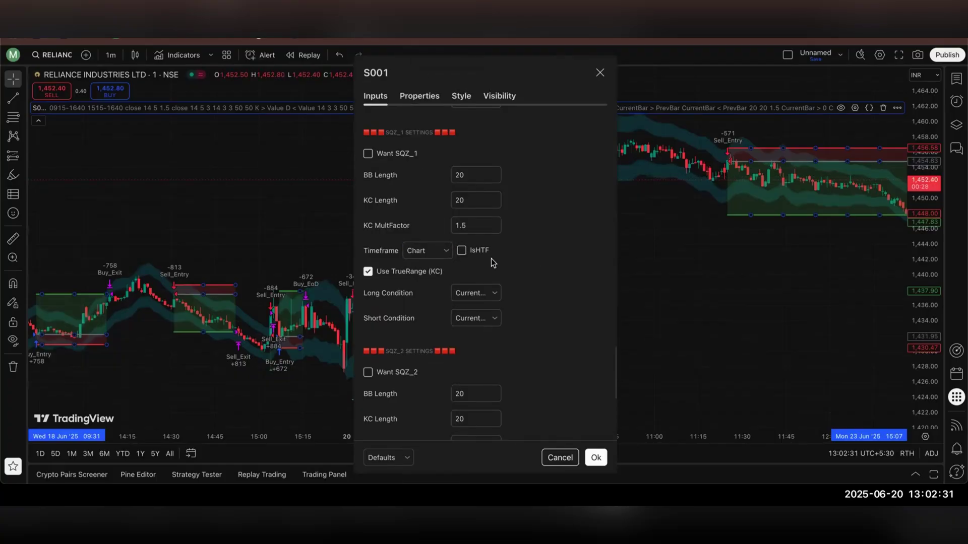
pyautogui.scroll(-2, 493, 262)
pyautogui.click(475, 249)
pyautogui.click(554, 237)
pyautogui.scroll(3, 552, 232)
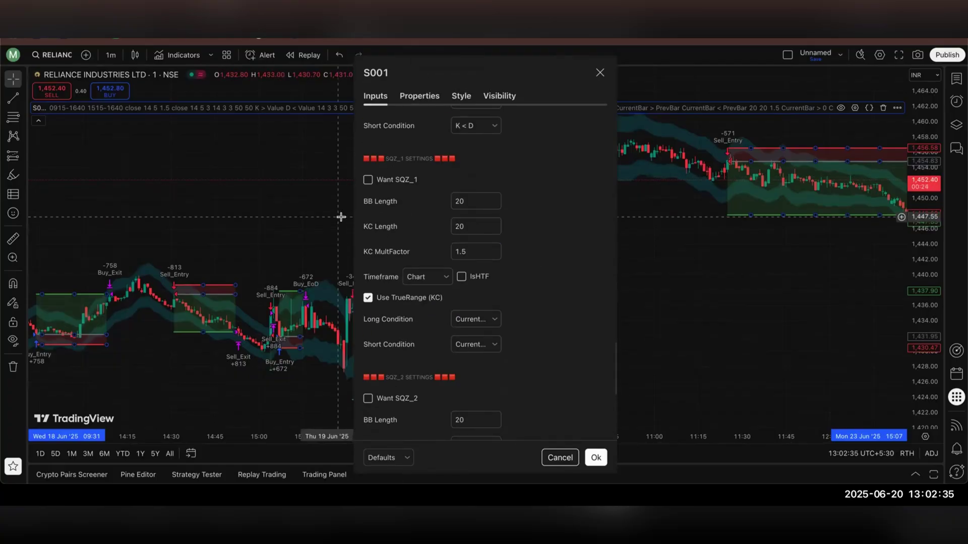
pyautogui.click(476, 225)
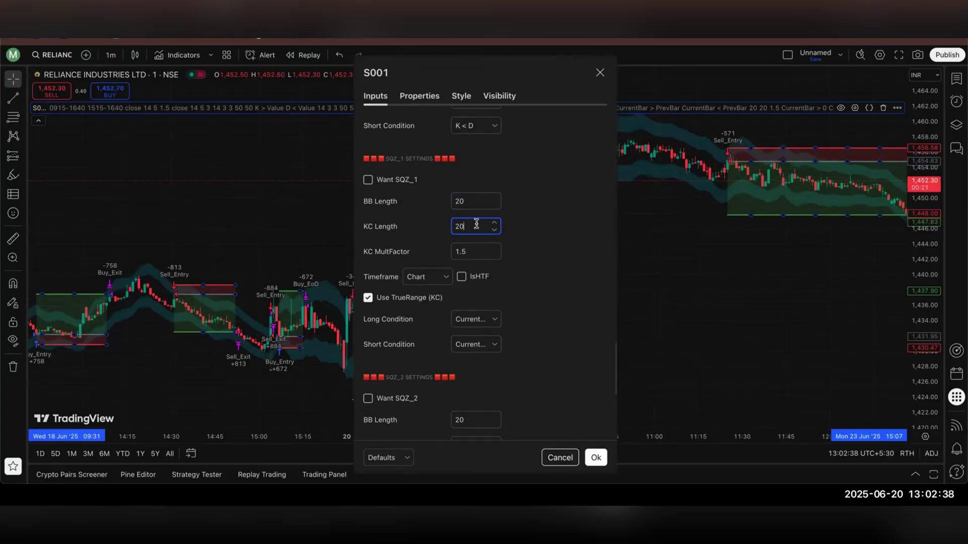
pyautogui.click(473, 251)
pyautogui.click(534, 263)
pyautogui.scroll(-3, 535, 264)
pyautogui.scroll(-1, 536, 264)
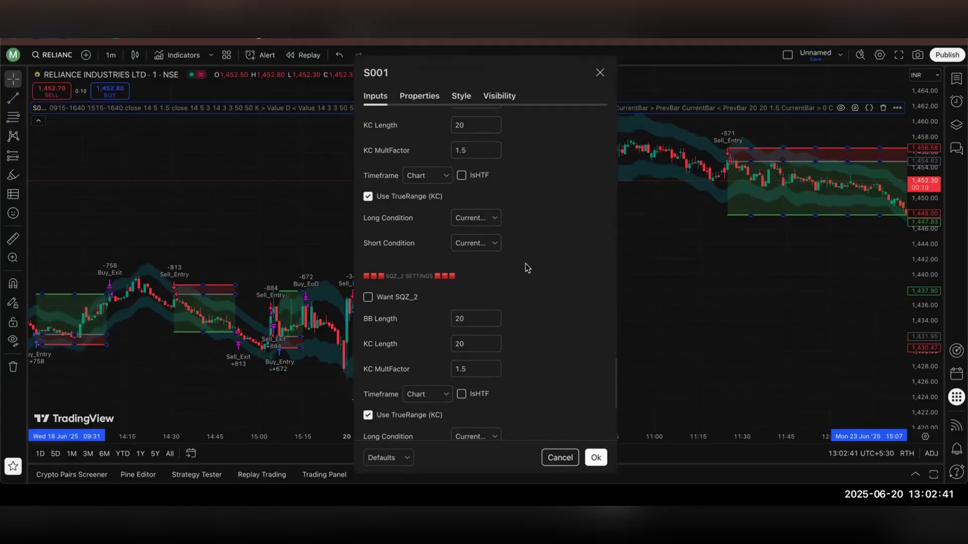
pyautogui.click(404, 298)
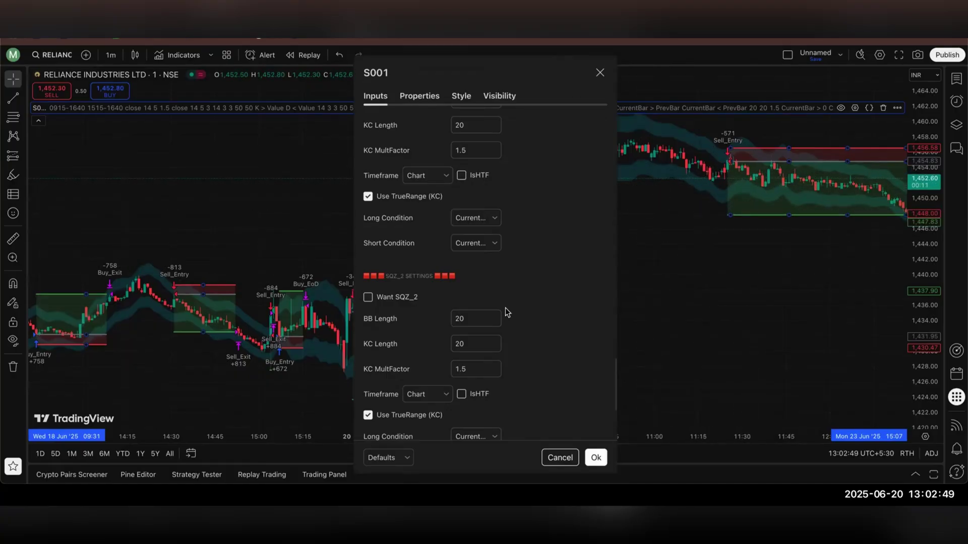
pyautogui.scroll(-5, 505, 308)
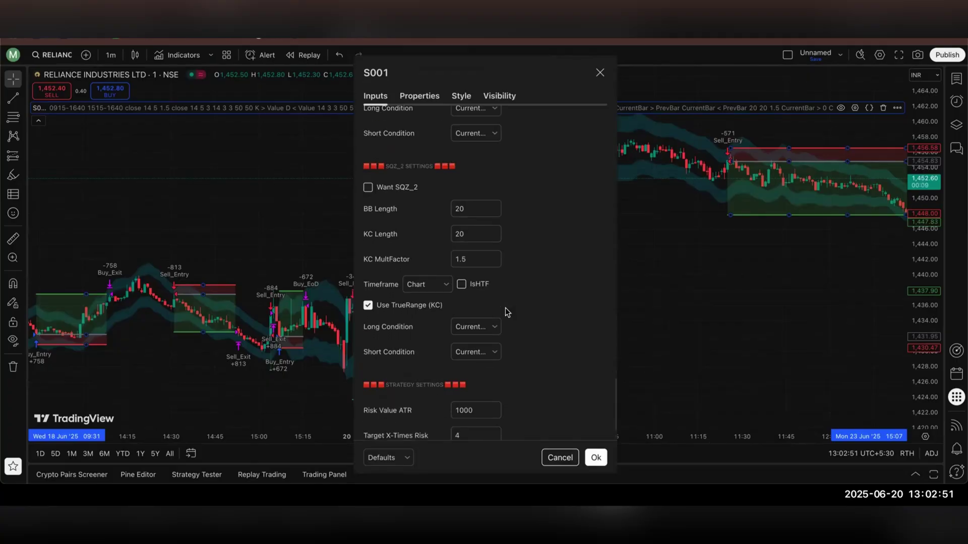
pyautogui.scroll(3, 505, 307)
pyautogui.scroll(-6, 505, 308)
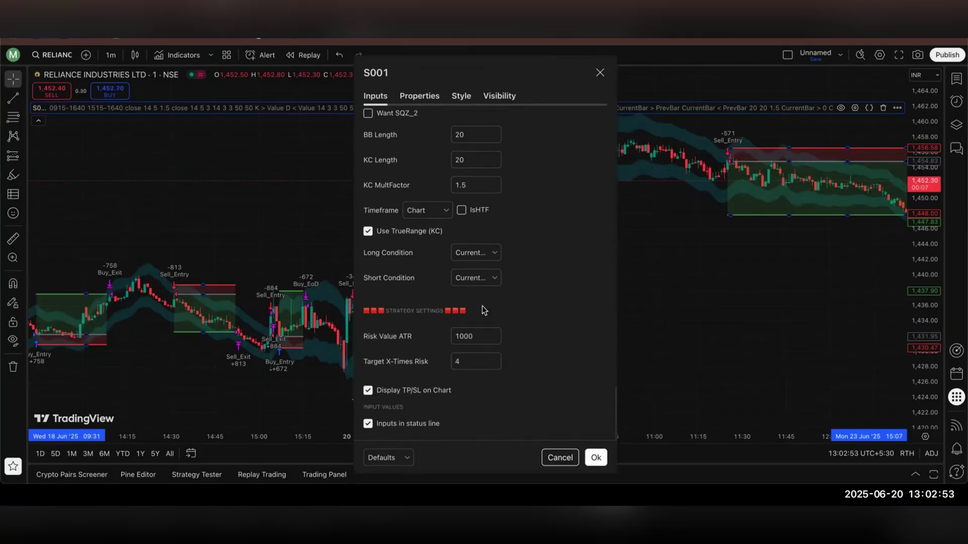
pyautogui.doubleClick(456, 331)
pyautogui.click(463, 361)
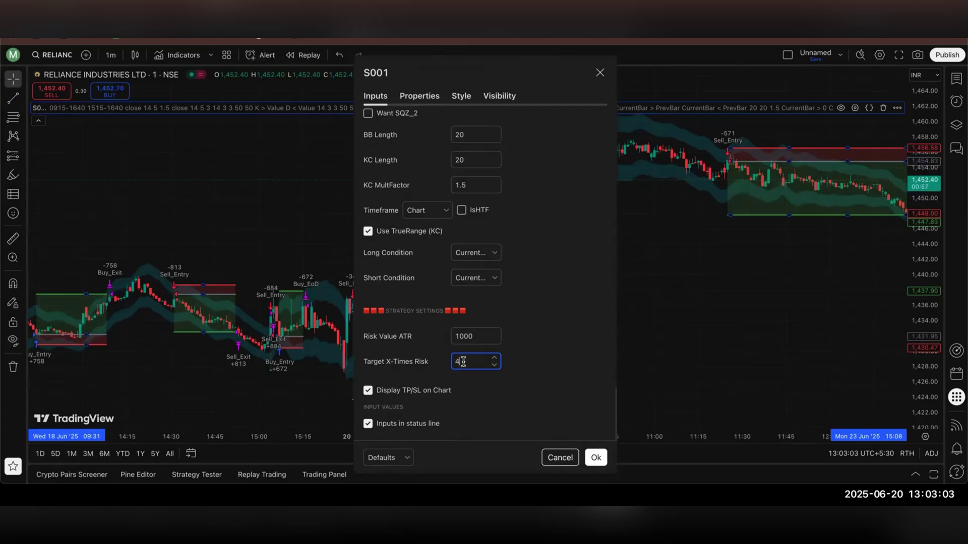
pyautogui.click(528, 363)
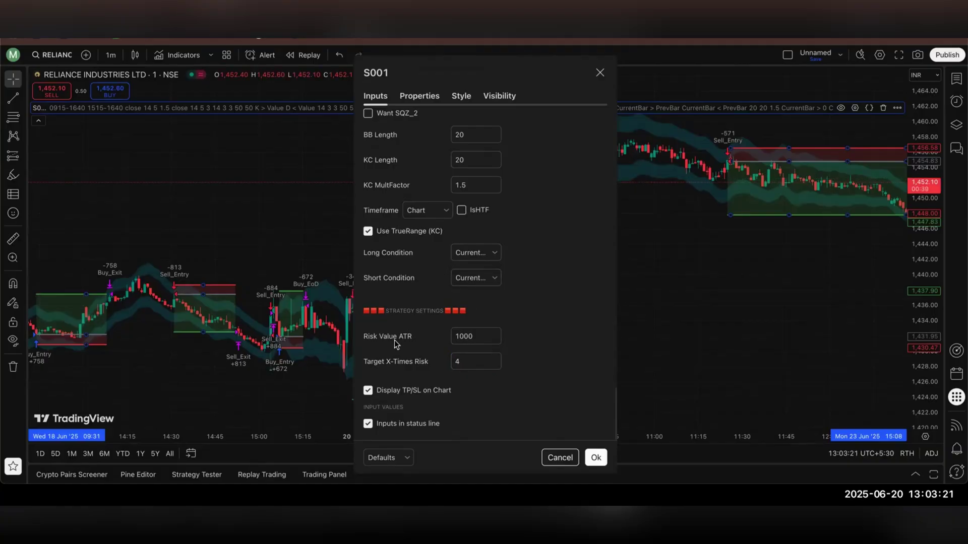
pyautogui.click(474, 337)
# Step: Apply the S001 settings with Risk Value ATR 1000, then pan and zoom the RELIANCE chart to review trades
pyautogui.moveTo(485, 336); pyautogui.dragTo(444, 365)
pyautogui.click(596, 457)
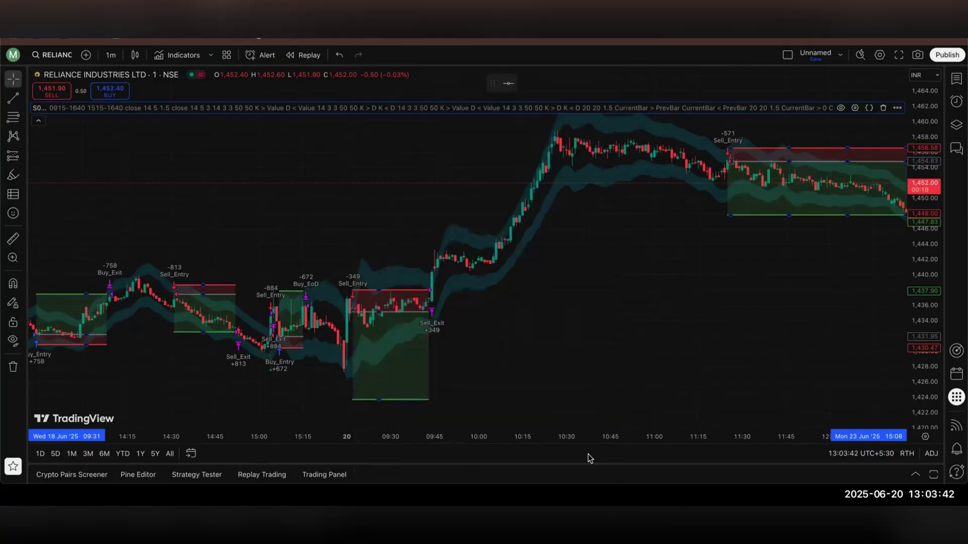
pyautogui.moveTo(730, 320); pyautogui.dragTo(622, 319)
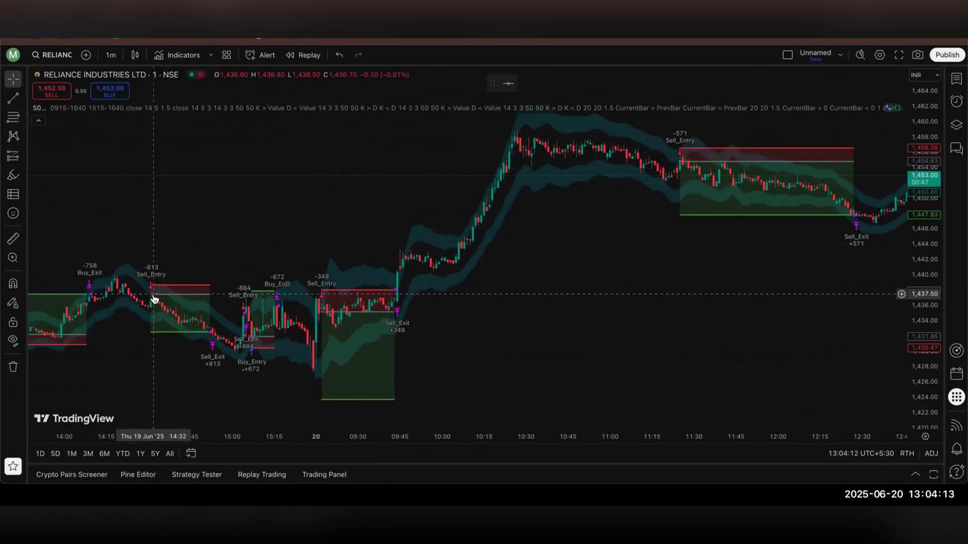
pyautogui.hscroll(-5, 208, 336)
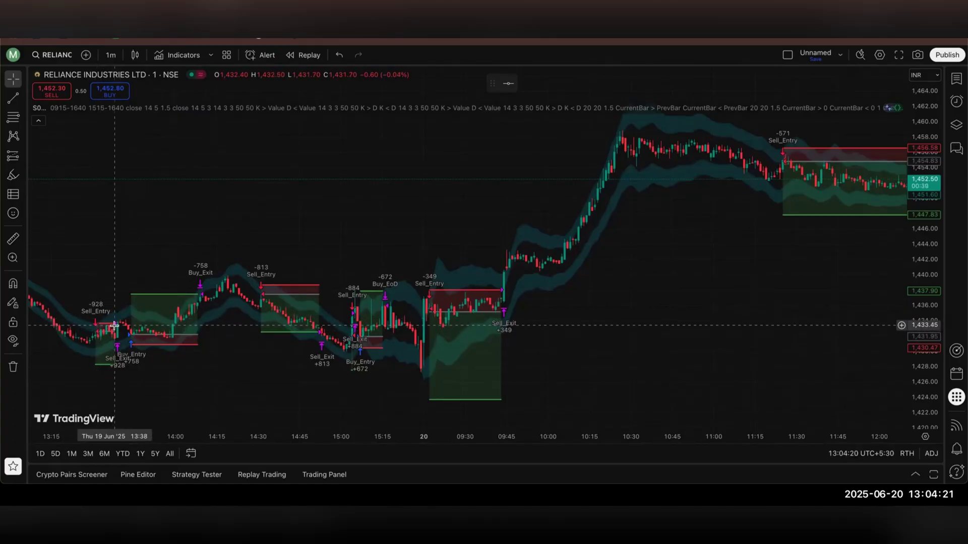
pyautogui.scroll(1, 146, 352)
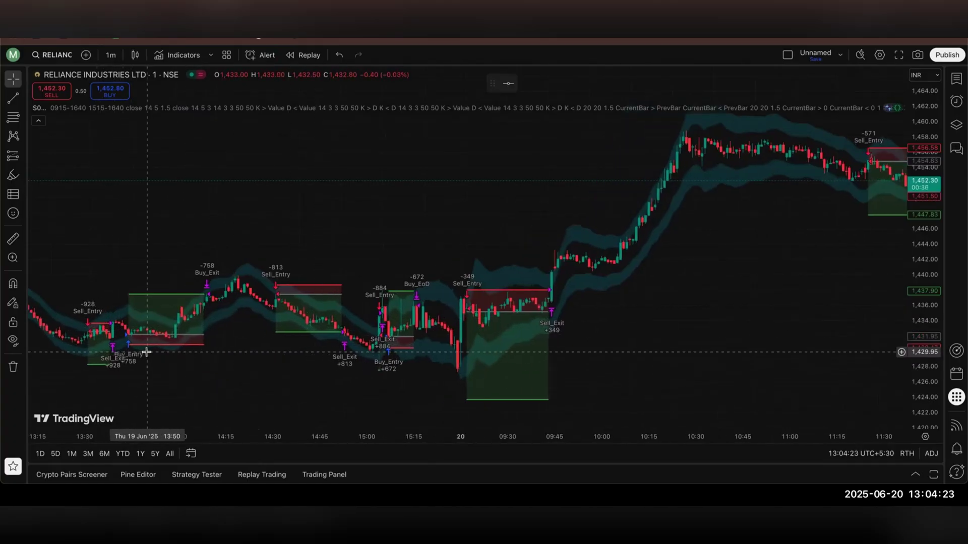
pyautogui.scroll(1, 146, 352)
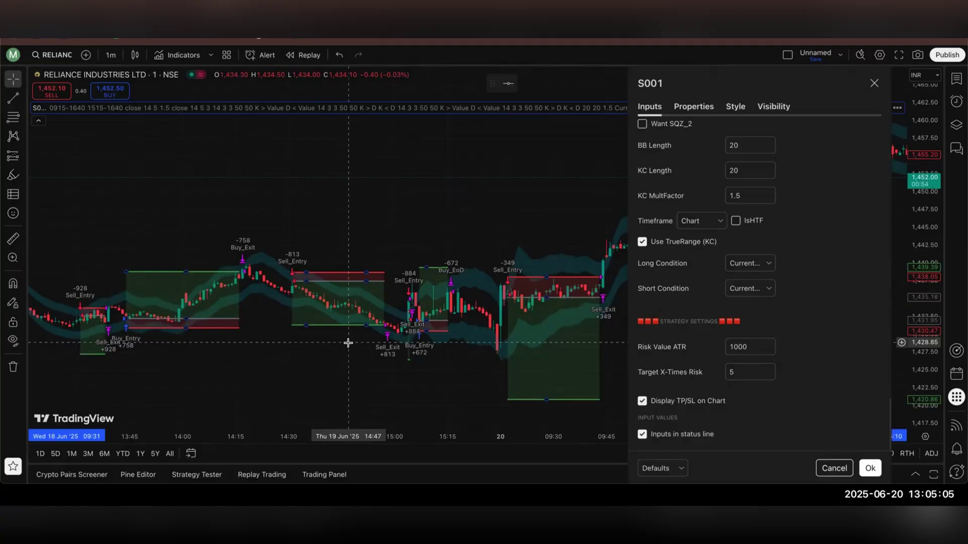
# Step: Hide and re-show TP/SL on the chart, select Algo Long Entry Syntax, then view Dhan's Orders list
pyautogui.click(686, 402)
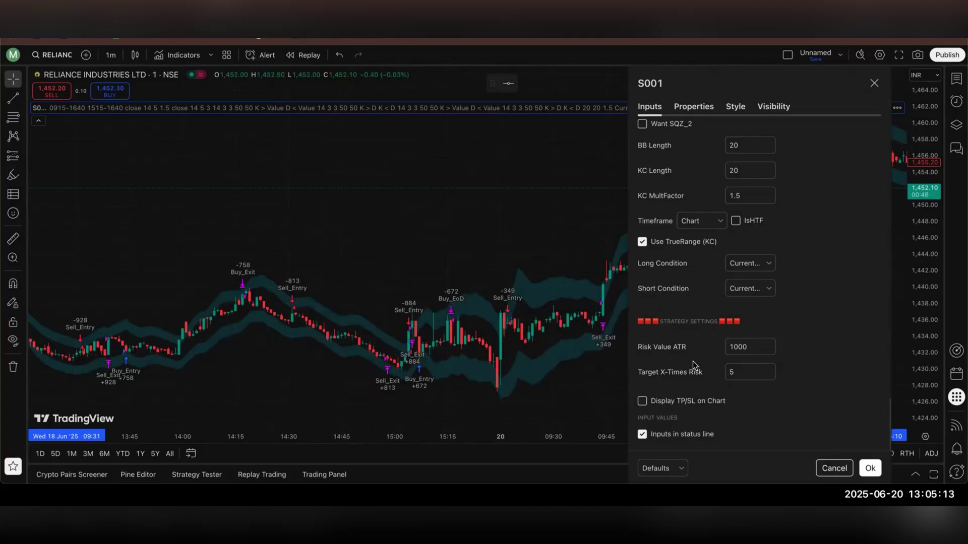
pyautogui.click(662, 400)
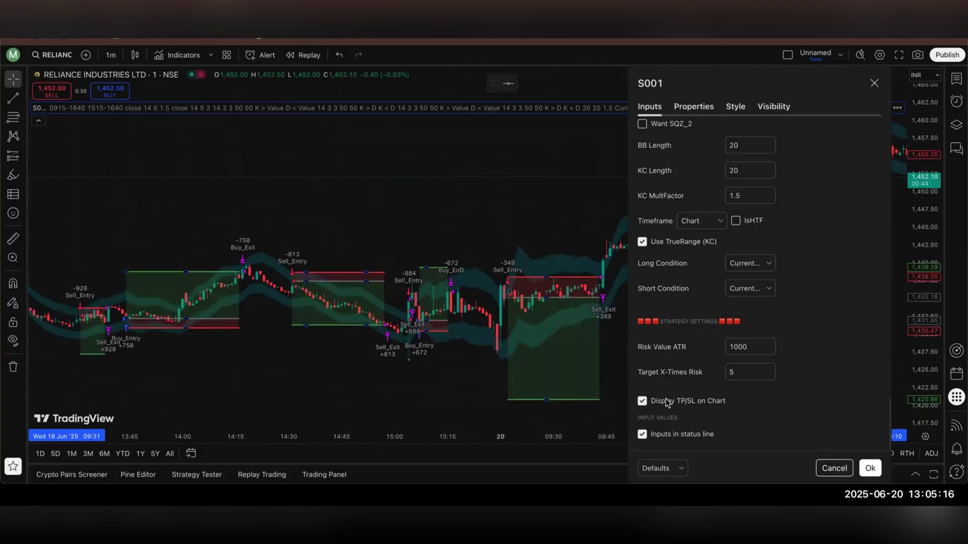
pyautogui.scroll(-5, 791, 325)
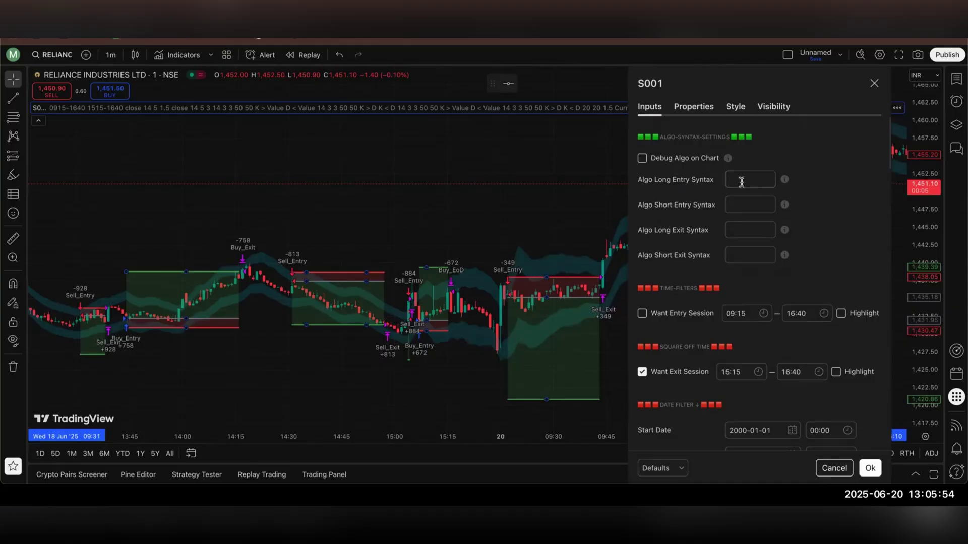
pyautogui.click(740, 180)
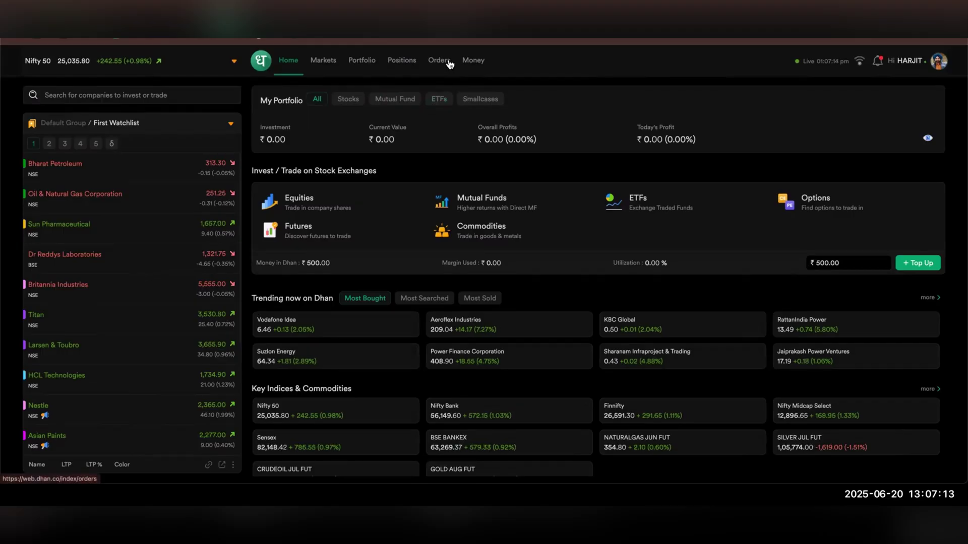
pyautogui.click(447, 61)
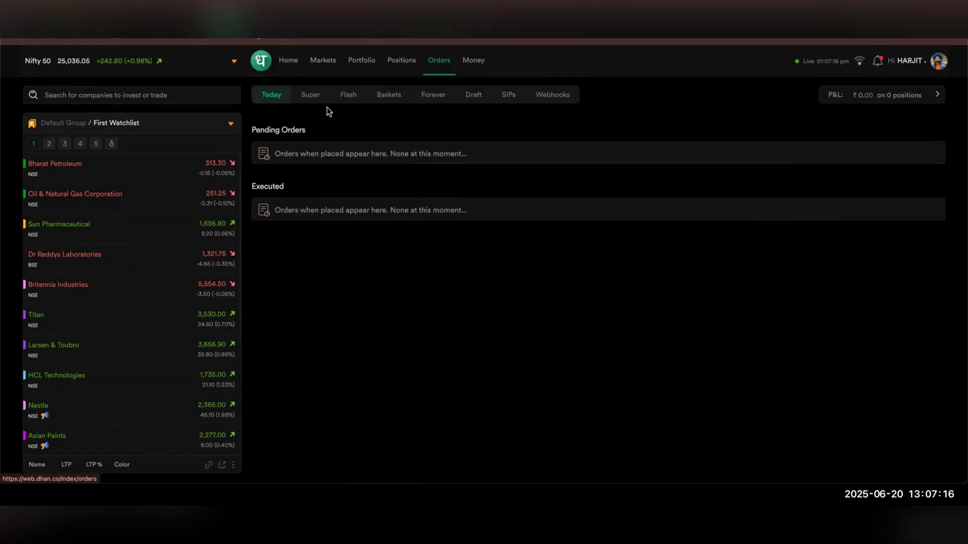
# Step: Open Dhan's TradingView webhook settings and review its Inactive status and empty scrip list
pyautogui.click(552, 99)
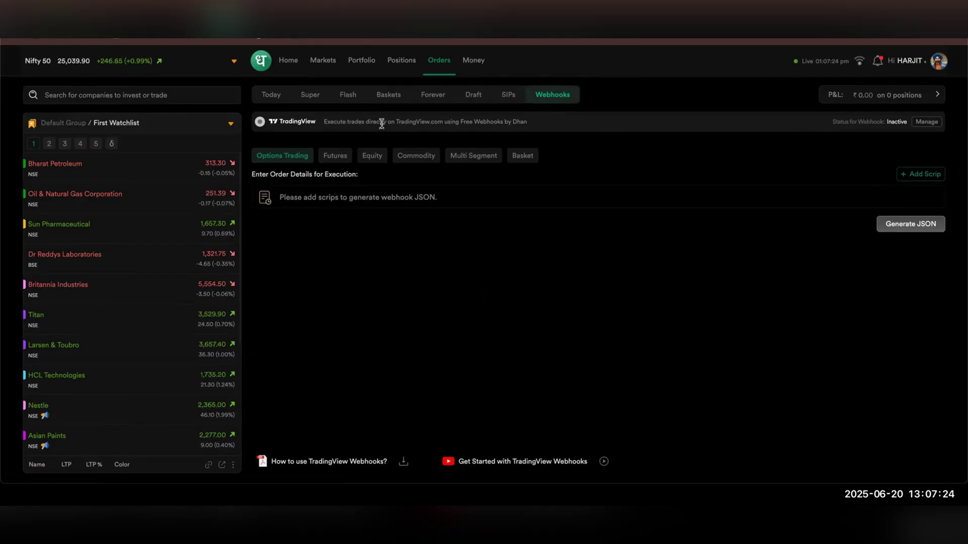
pyautogui.moveTo(387, 123); pyautogui.dragTo(309, 130)
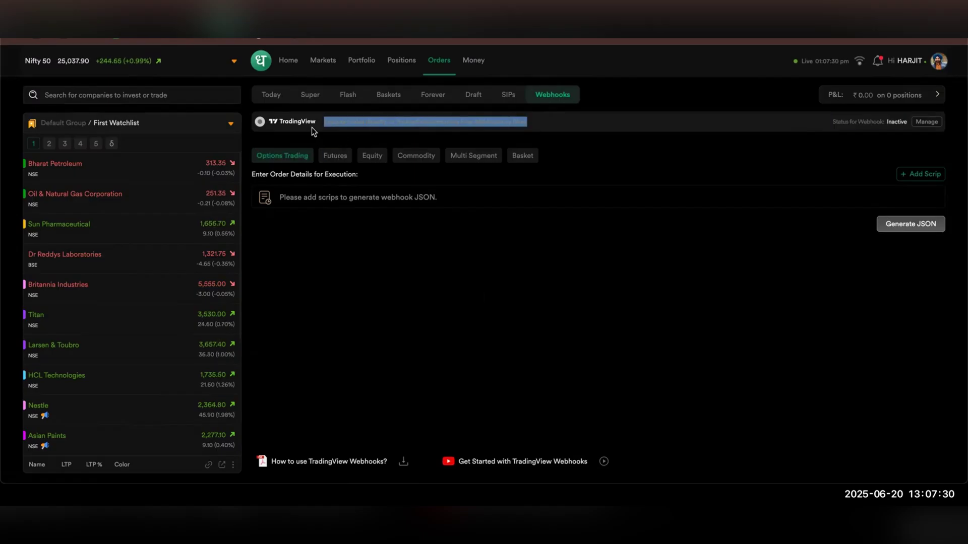
pyautogui.click(691, 131)
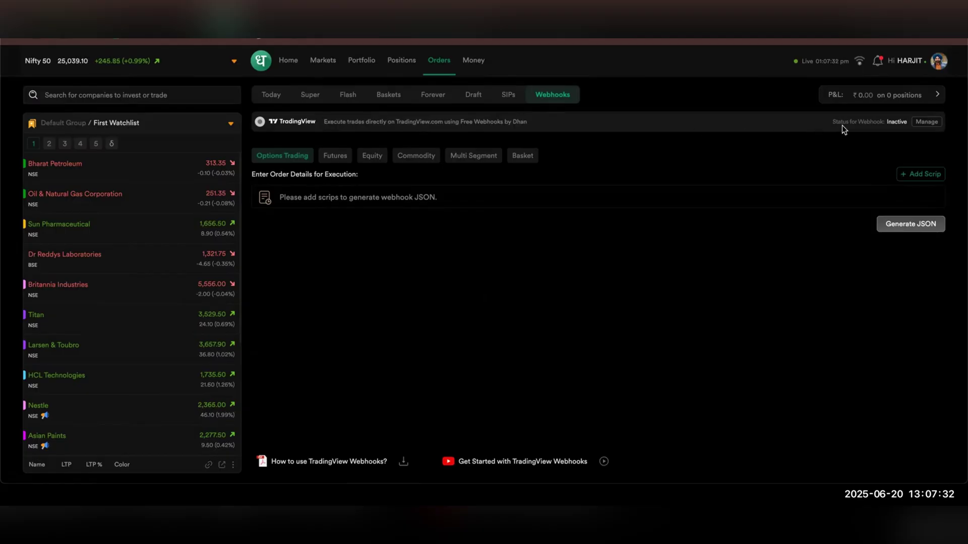
pyautogui.moveTo(842, 125); pyautogui.dragTo(905, 126)
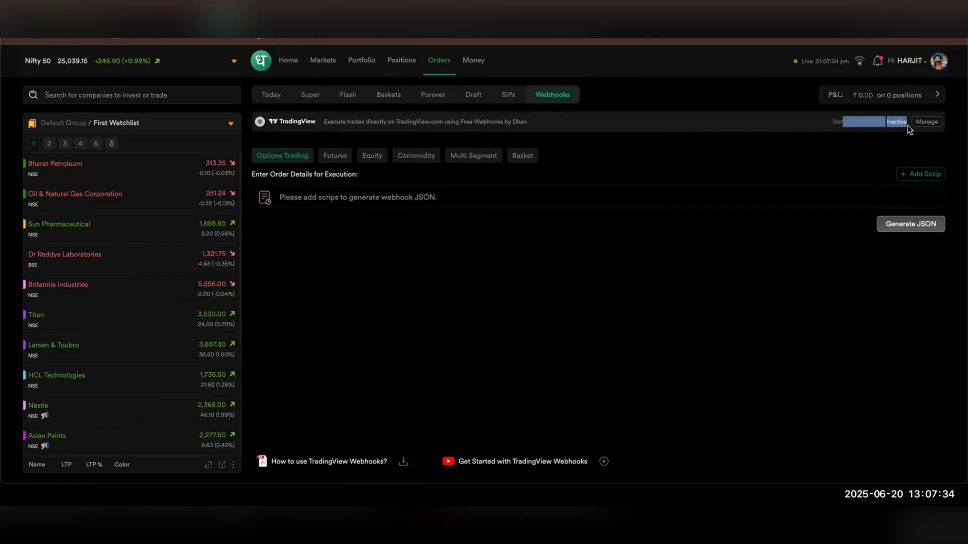
pyautogui.click(812, 126)
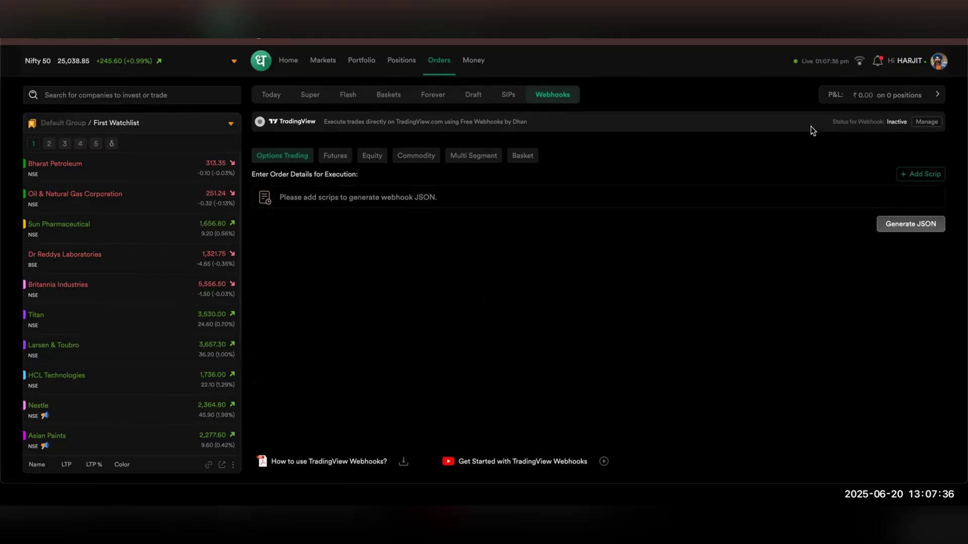
pyautogui.moveTo(814, 122); pyautogui.dragTo(907, 121)
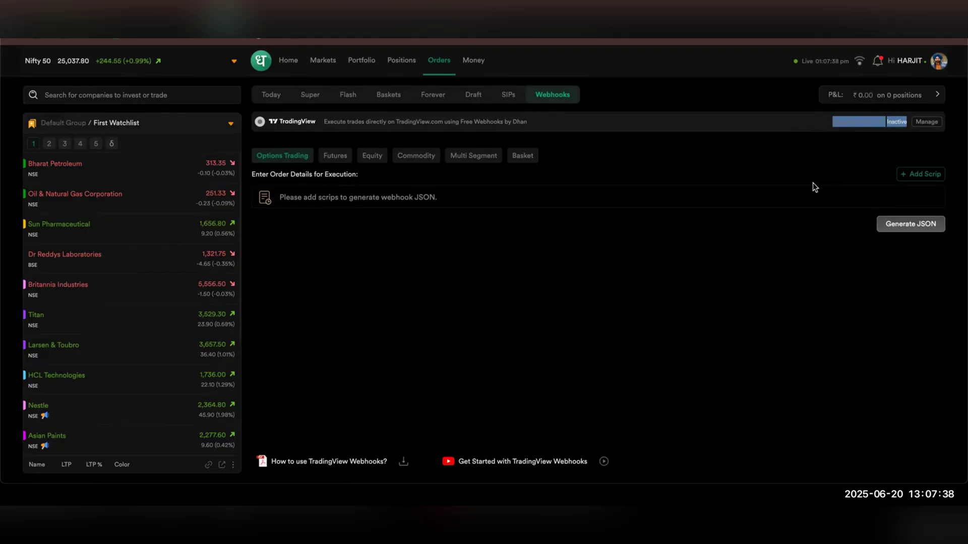
pyautogui.moveTo(812, 182); pyautogui.dragTo(802, 218)
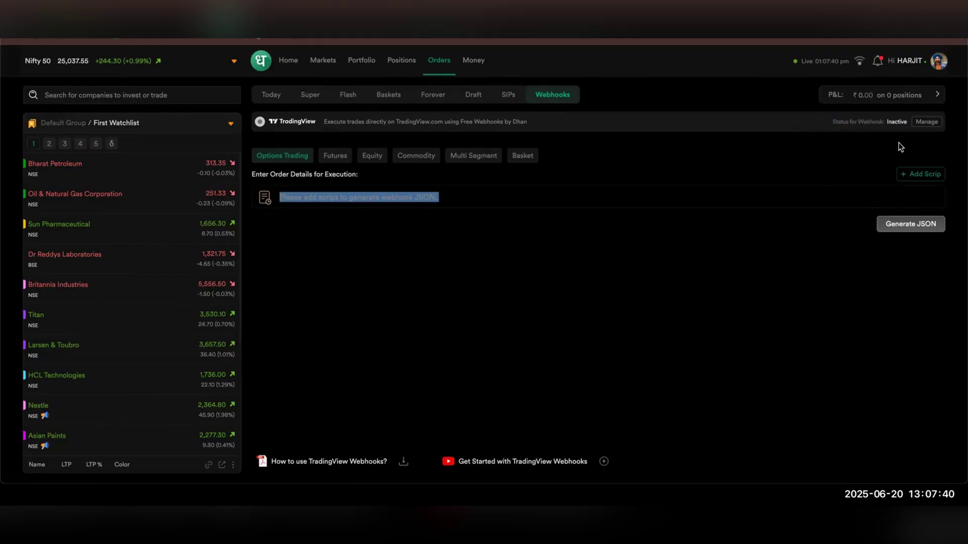
pyautogui.moveTo(885, 124); pyautogui.dragTo(911, 123)
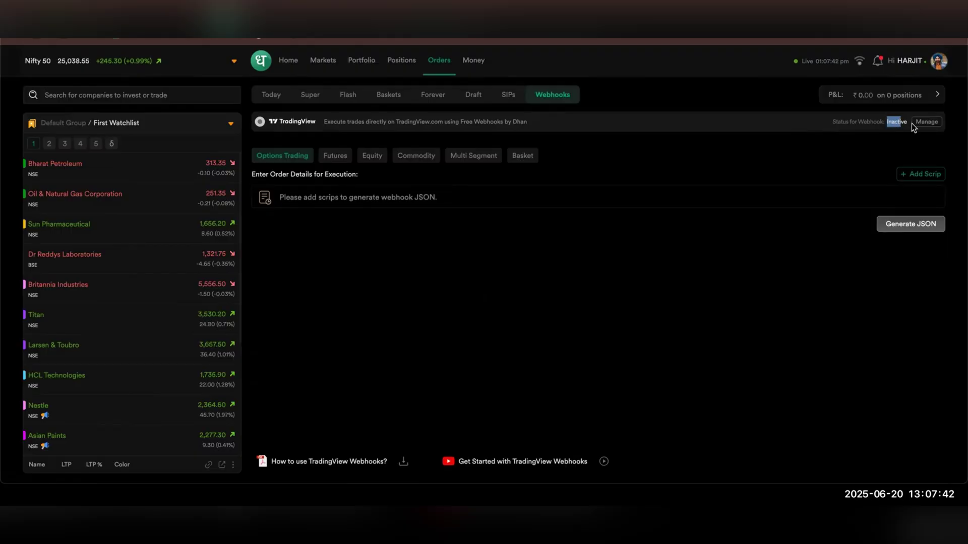
# Step: Change the webhook token validity from 24 Hours to 30 Days
pyautogui.click(932, 123)
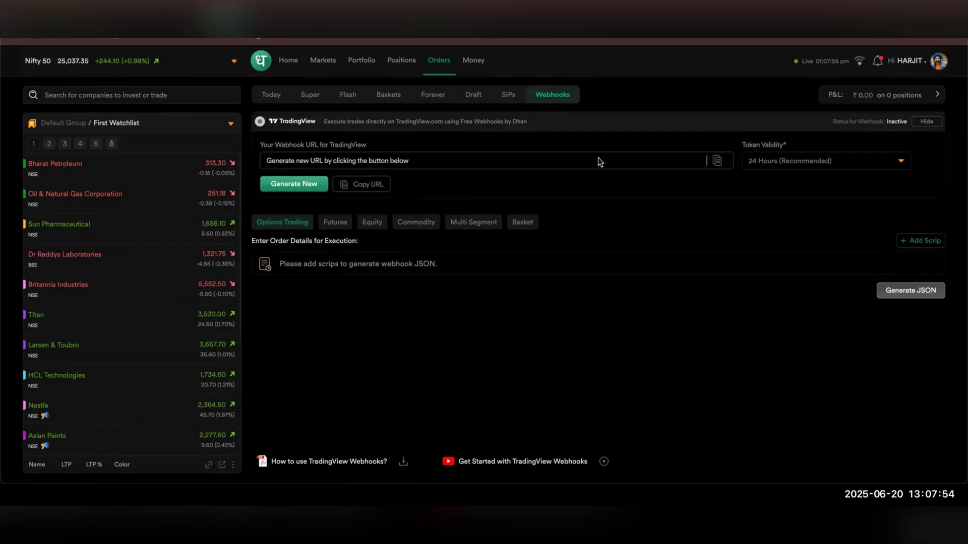
pyautogui.click(784, 161)
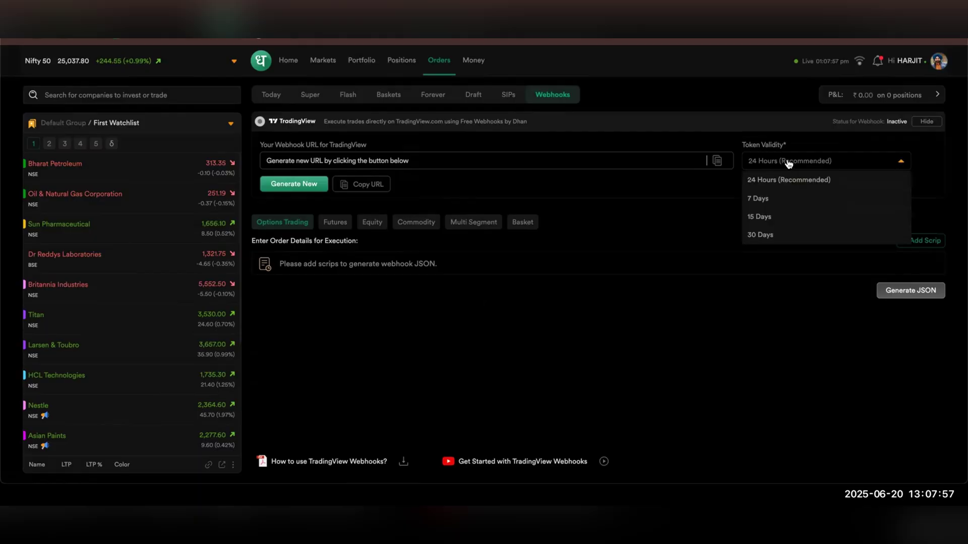
pyautogui.click(780, 234)
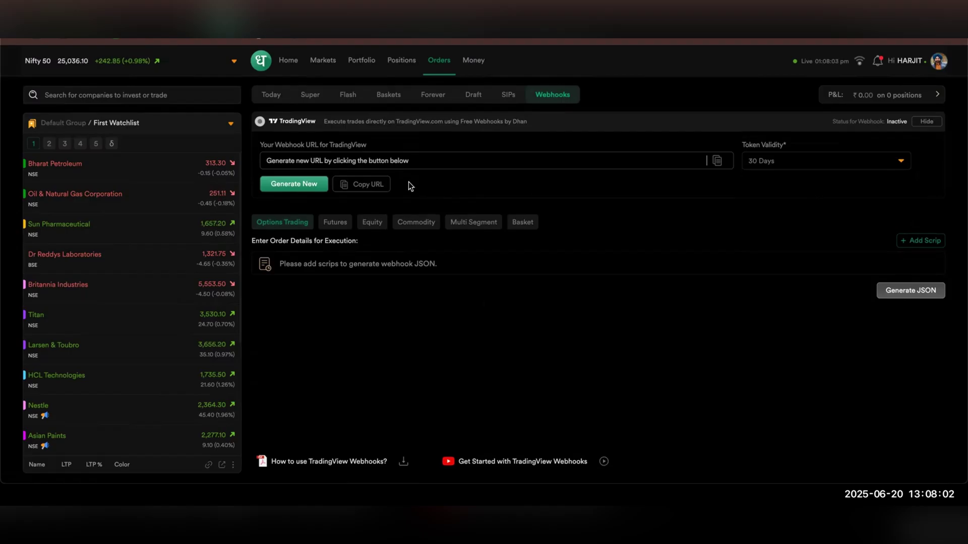
pyautogui.click(307, 185)
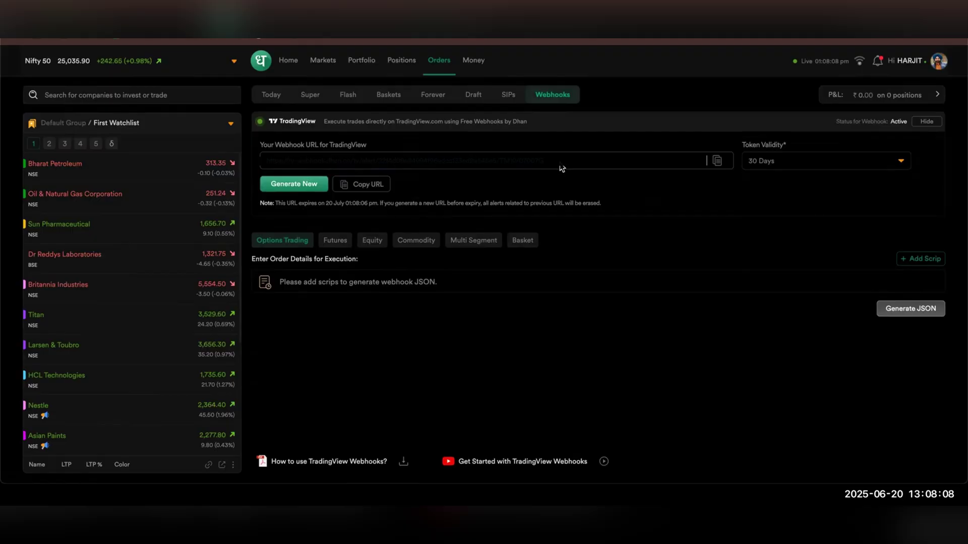
pyautogui.moveTo(560, 161); pyautogui.dragTo(267, 159)
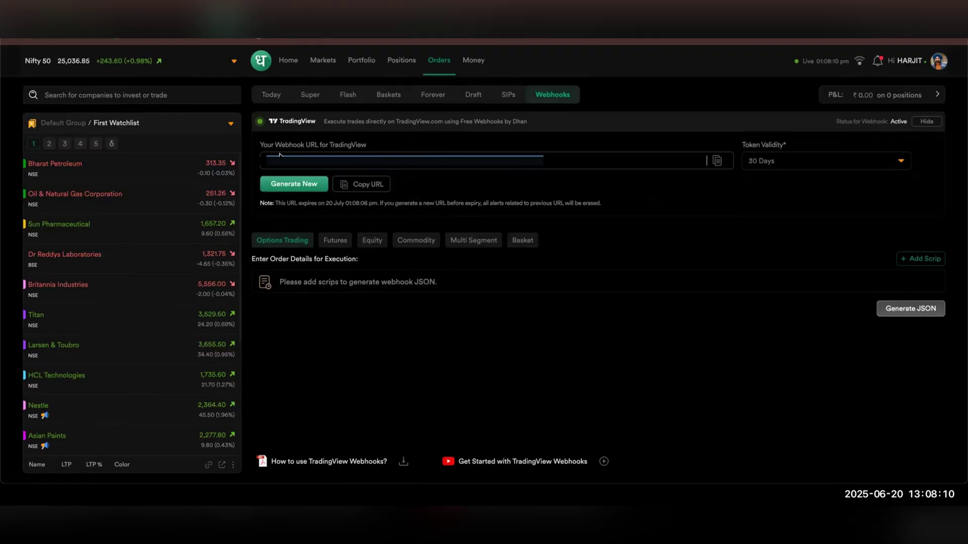
pyautogui.click(406, 191)
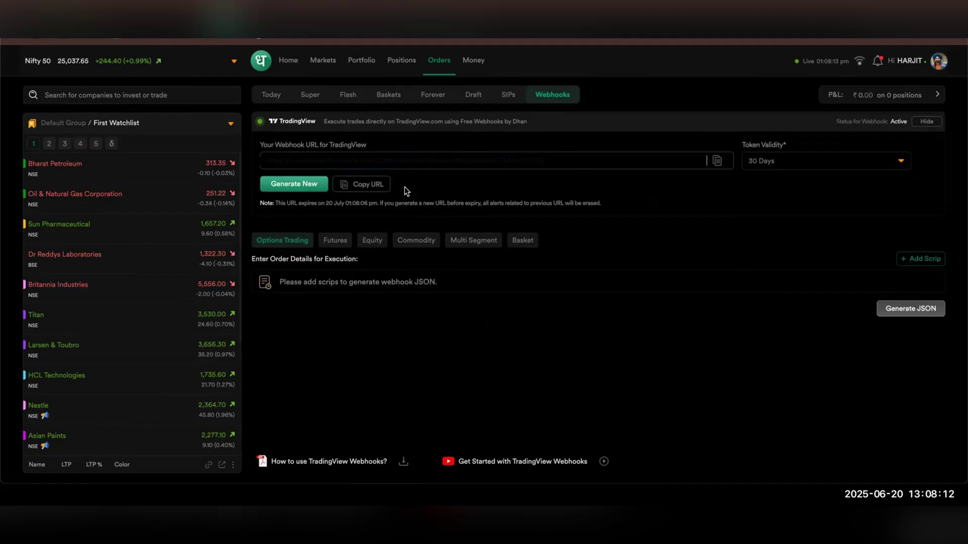
pyautogui.click(363, 191)
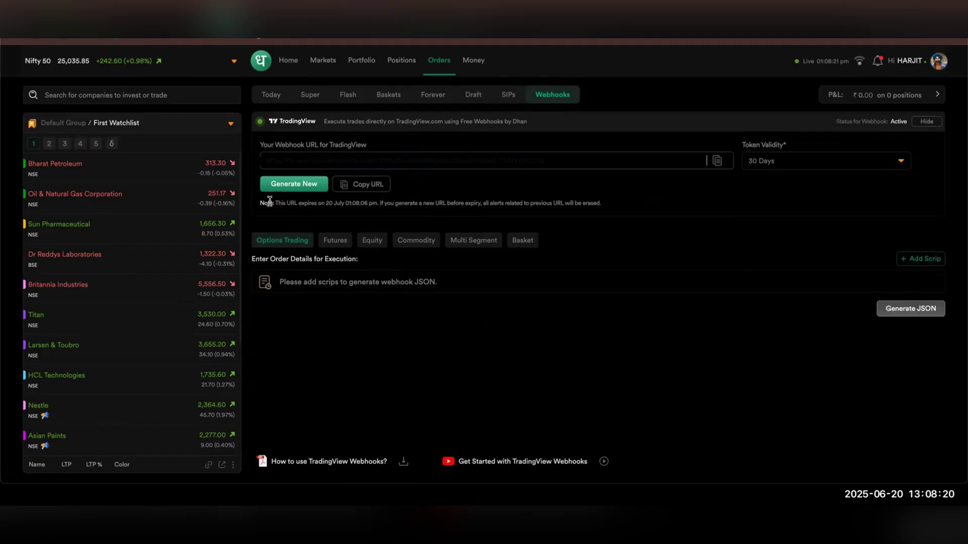
pyautogui.moveTo(270, 201); pyautogui.dragTo(635, 205)
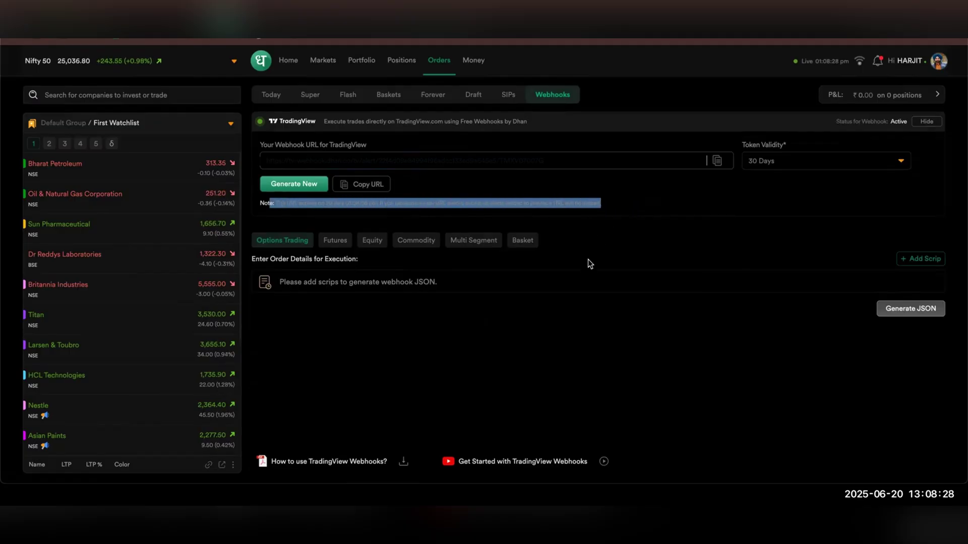
pyautogui.click(637, 209)
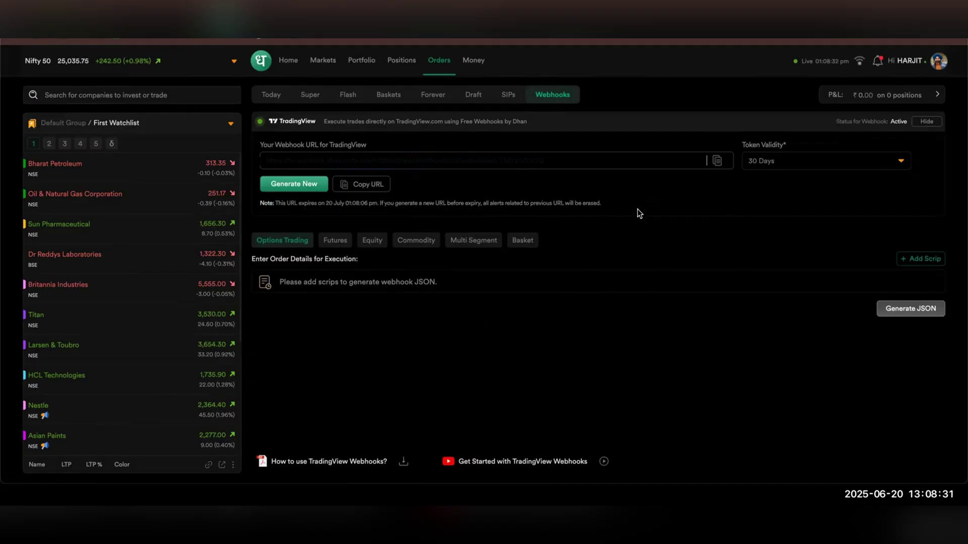
pyautogui.tripleClick(544, 205)
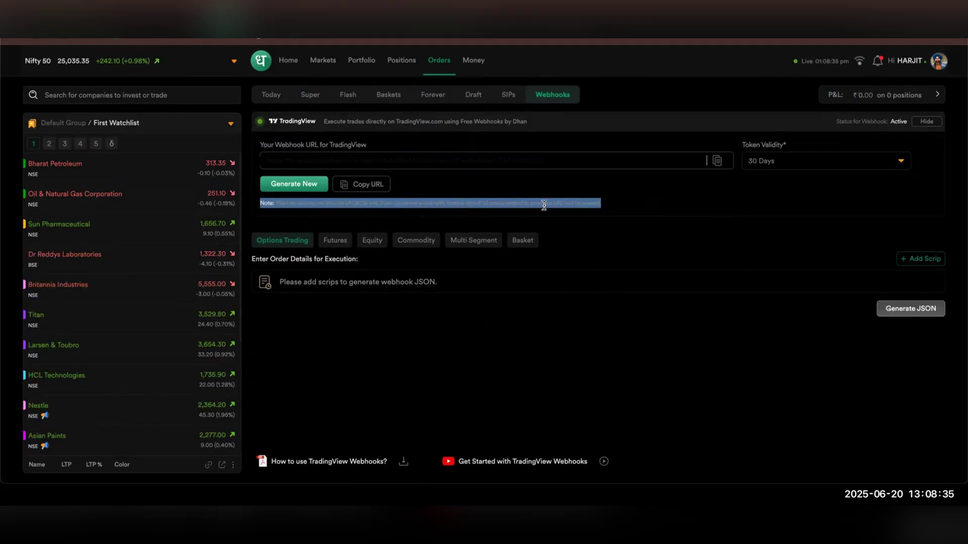
pyautogui.click(655, 207)
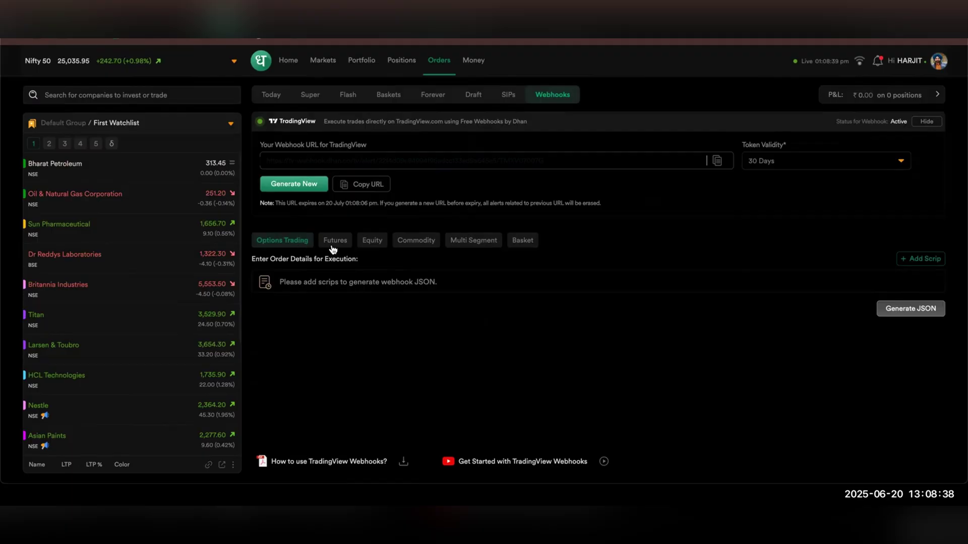
# Step: Search 'relian' and add Reliance Industries NSE to the Equity webhook table, keeping it a buy
pyautogui.click(364, 244)
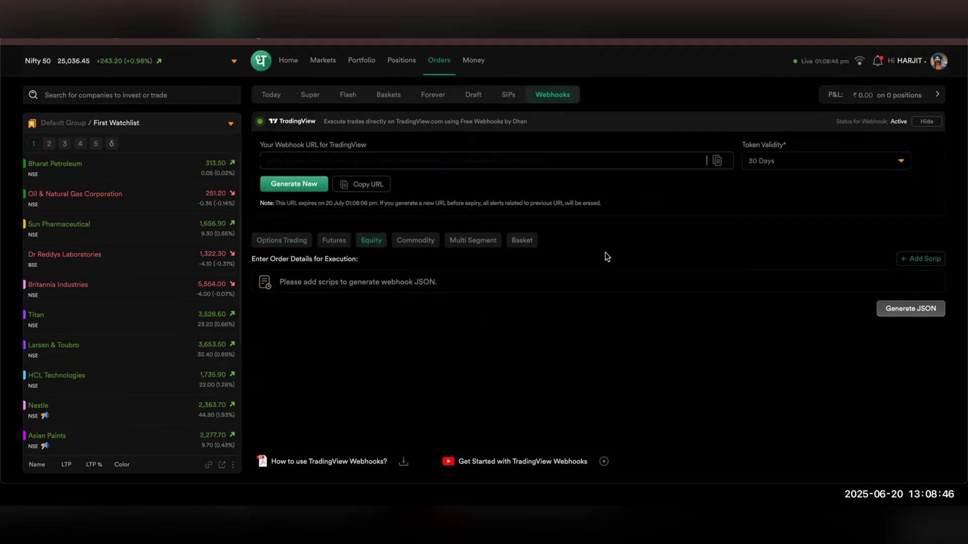
pyautogui.click(920, 260)
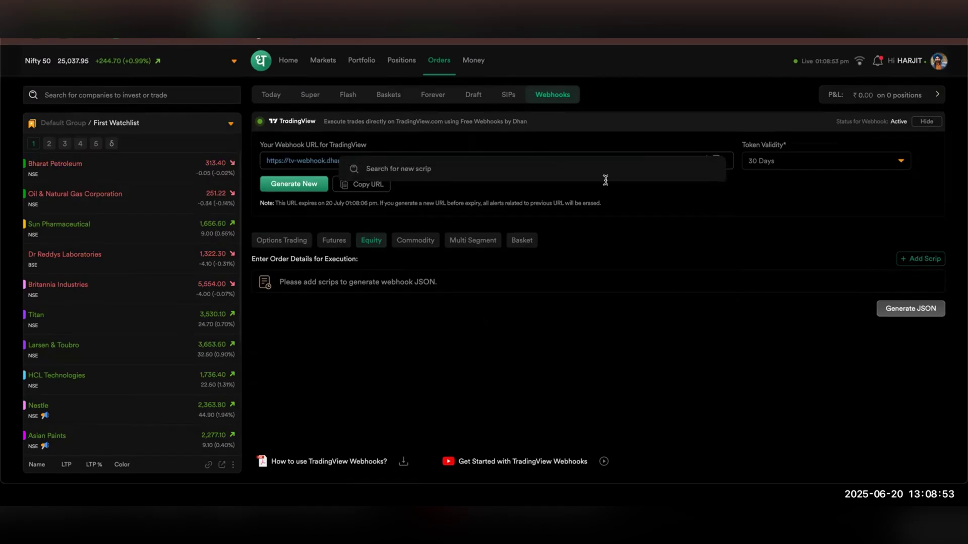
pyautogui.hotkey('alt', 'Tab')
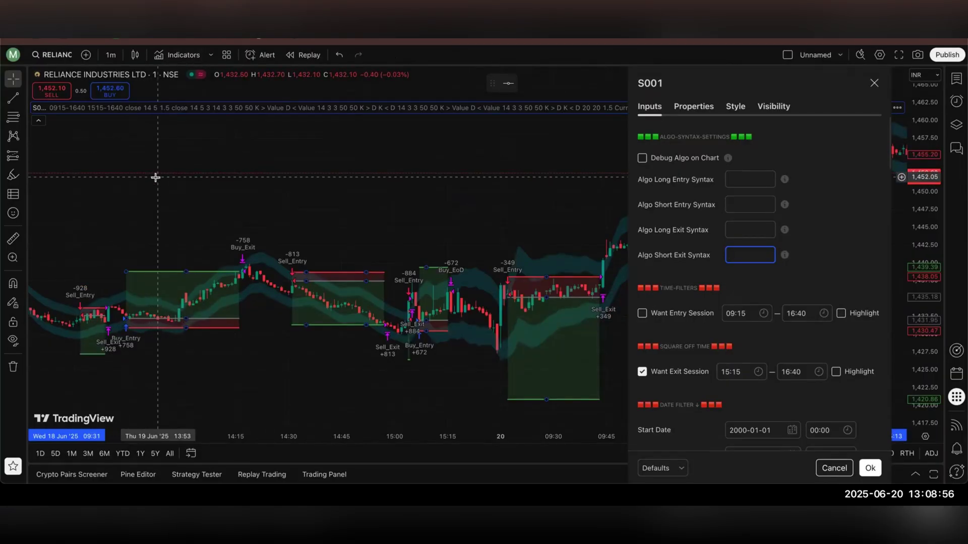
pyautogui.hotkey('alt', 'Tab')
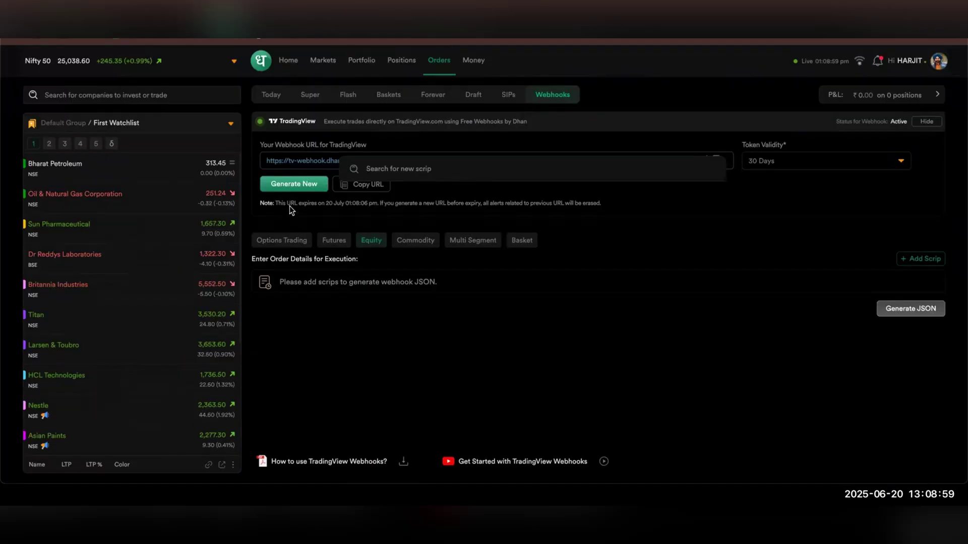
pyautogui.write('relian')
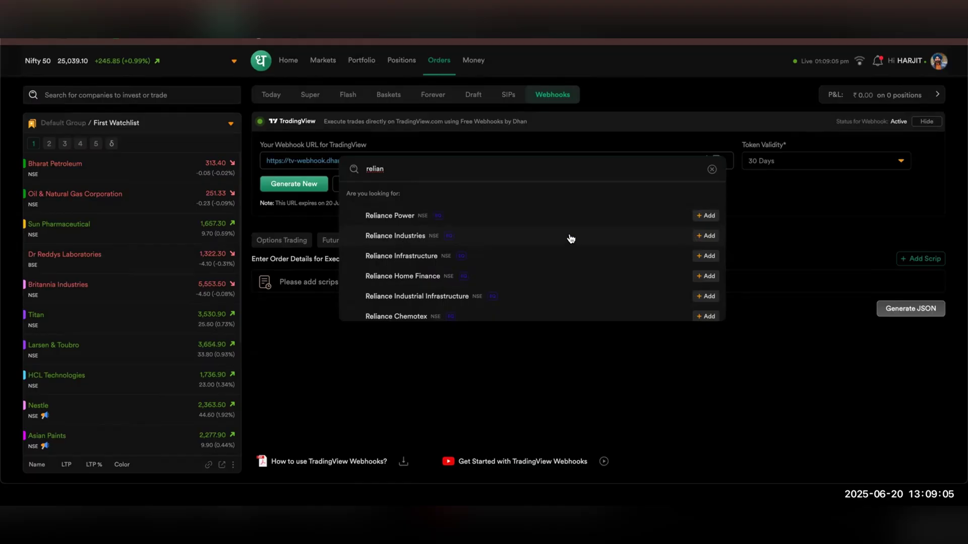
pyautogui.click(705, 235)
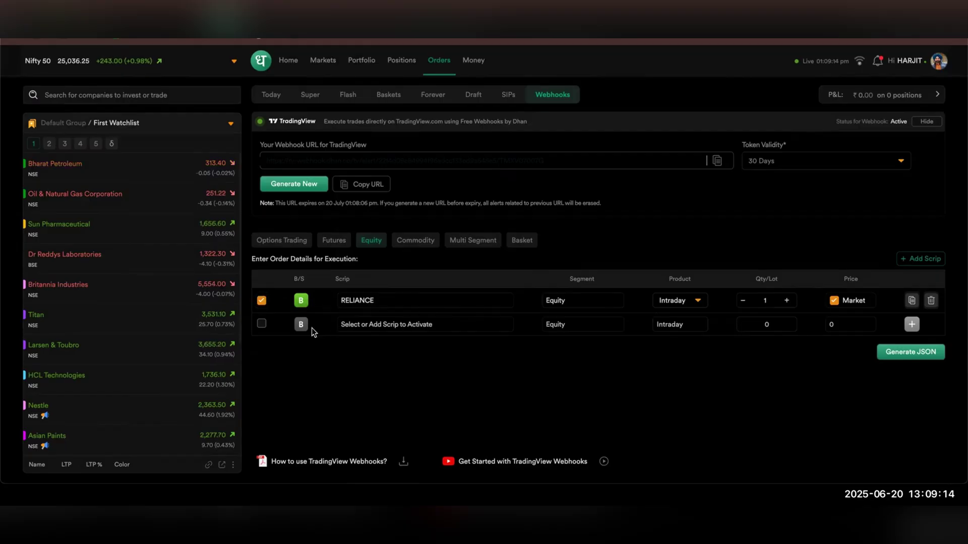
pyautogui.click(301, 301)
pyautogui.click(301, 301)
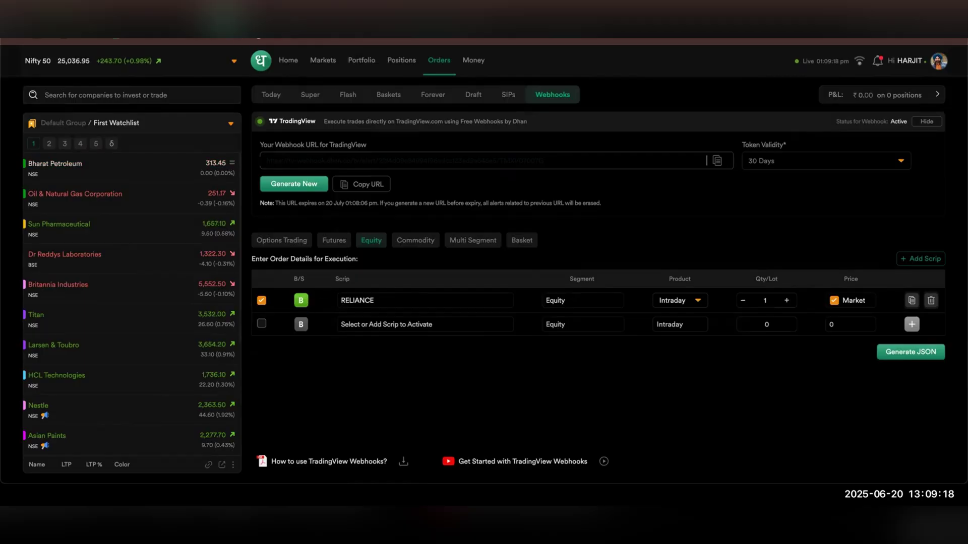
pyautogui.hotkey('alt', 'Tab')
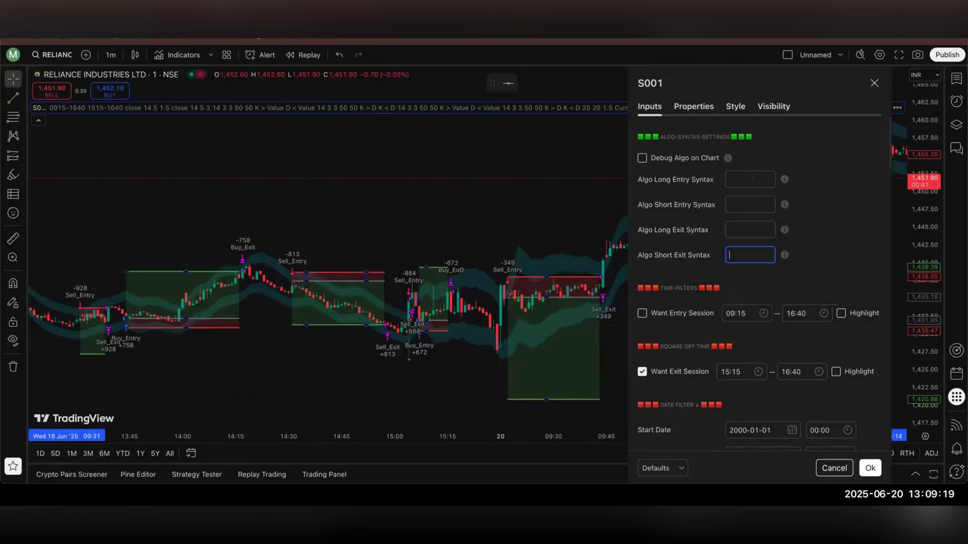
pyautogui.click(734, 178)
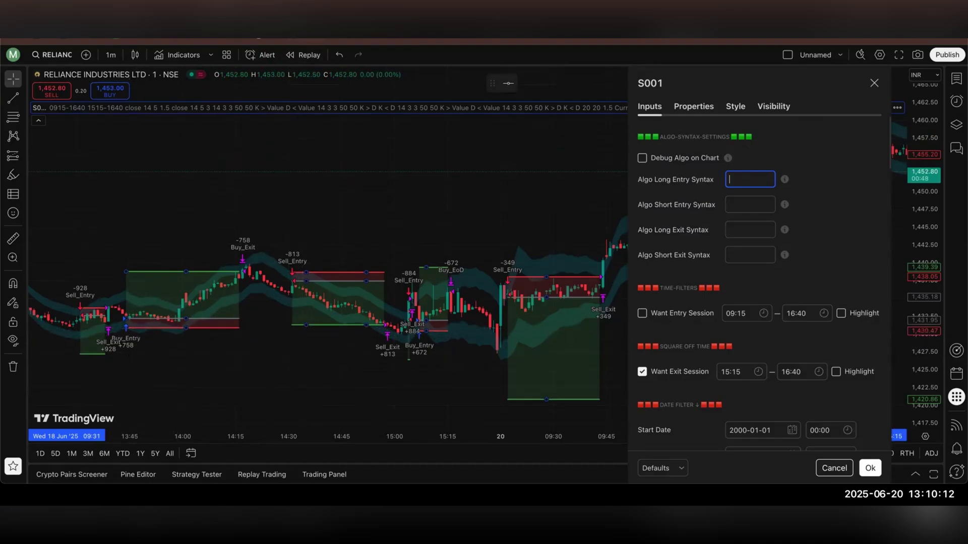
pyautogui.hotkey('alt', 'Tab')
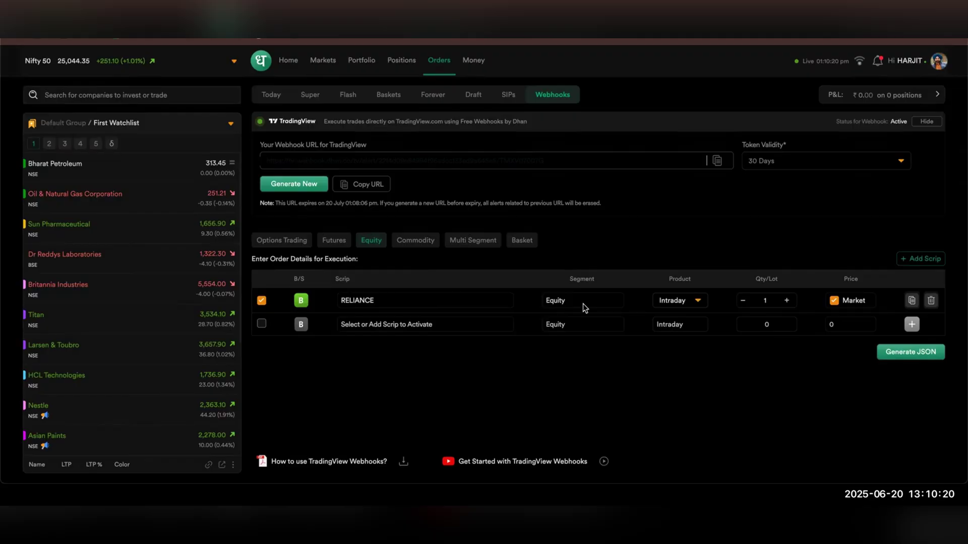
# Step: Keep the RELIANCE order's product as Intraday and generate its webhook JSON
pyautogui.click(690, 305)
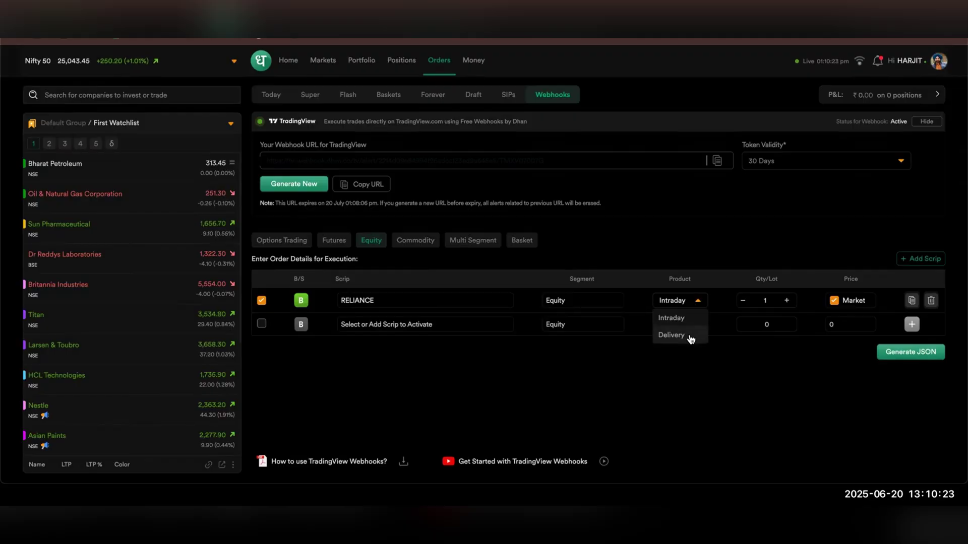
pyautogui.click(694, 322)
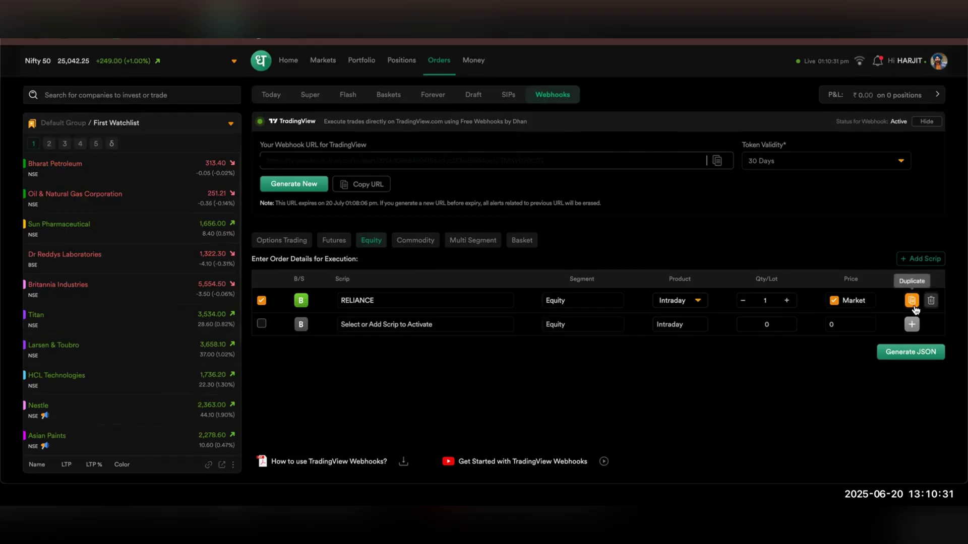
pyautogui.click(917, 353)
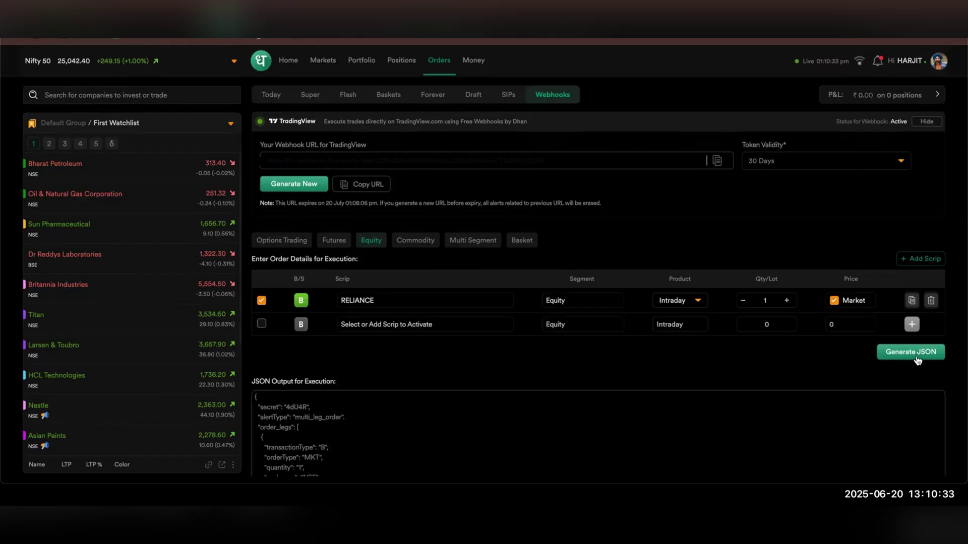
# Step: Review the generated JSON output and copy the JSON object to the clipboard
pyautogui.scroll(-2, 793, 358)
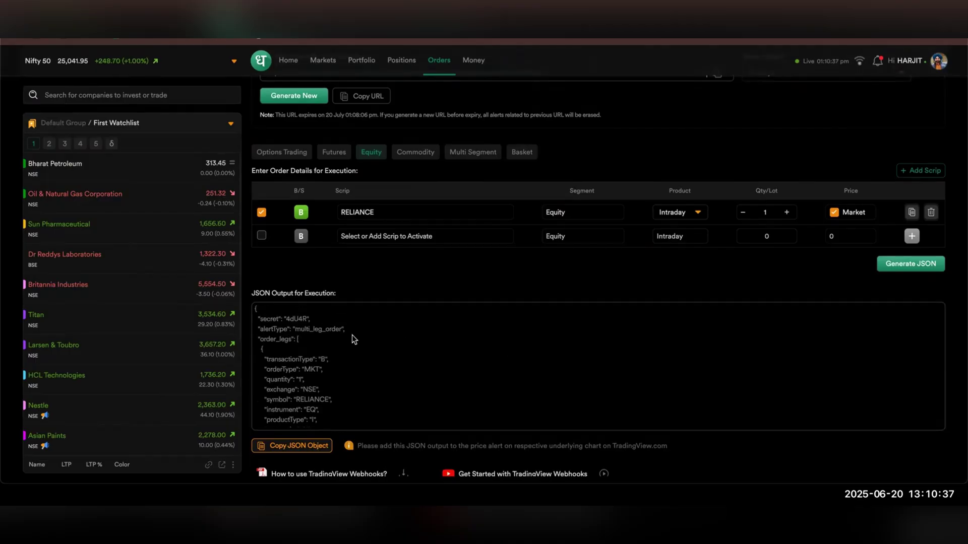
pyautogui.scroll(-3, 351, 378)
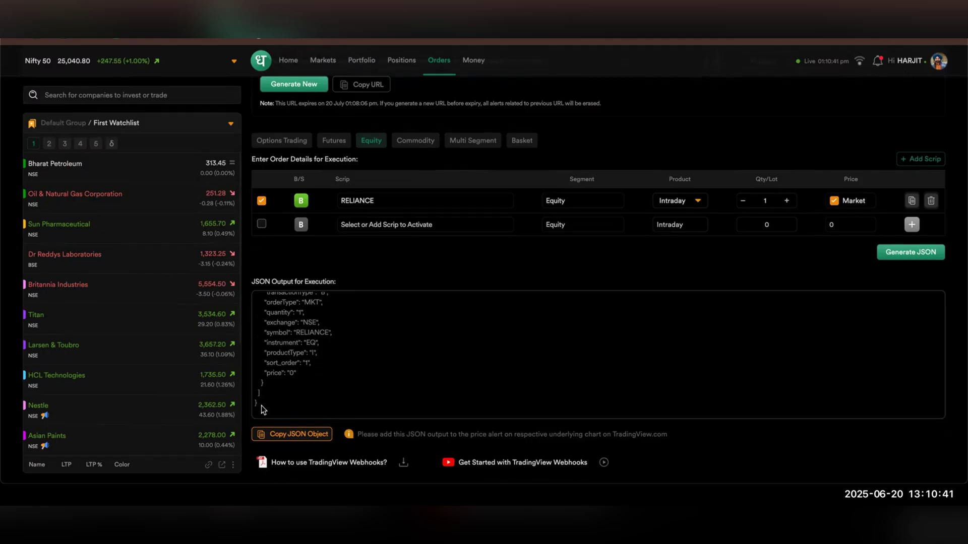
pyautogui.moveTo(261, 405); pyautogui.dragTo(238, 352)
pyautogui.click(248, 314)
pyautogui.moveTo(254, 302); pyautogui.dragTo(303, 282)
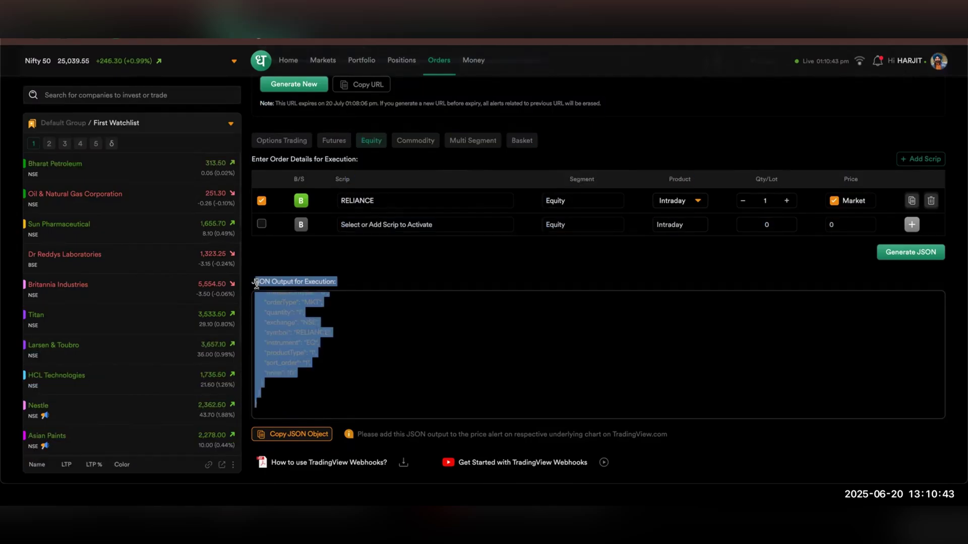
pyautogui.click(276, 411)
pyautogui.scroll(5, 276, 412)
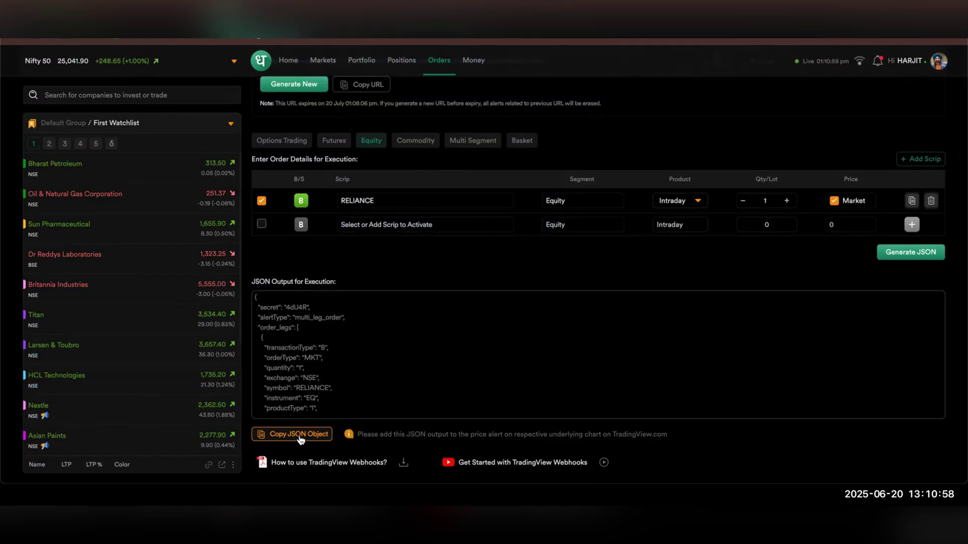
pyautogui.click(293, 437)
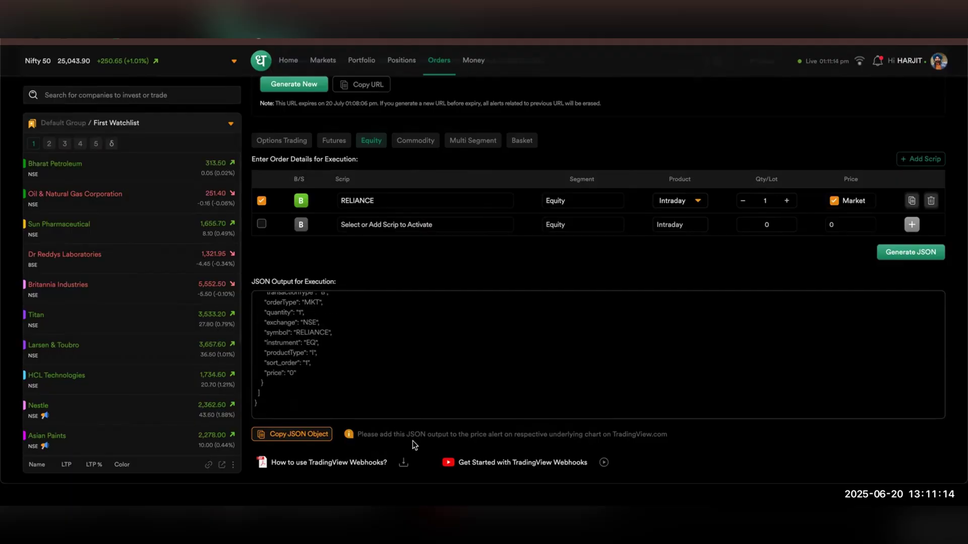
pyautogui.moveTo(430, 435); pyautogui.dragTo(558, 438)
pyautogui.click(558, 440)
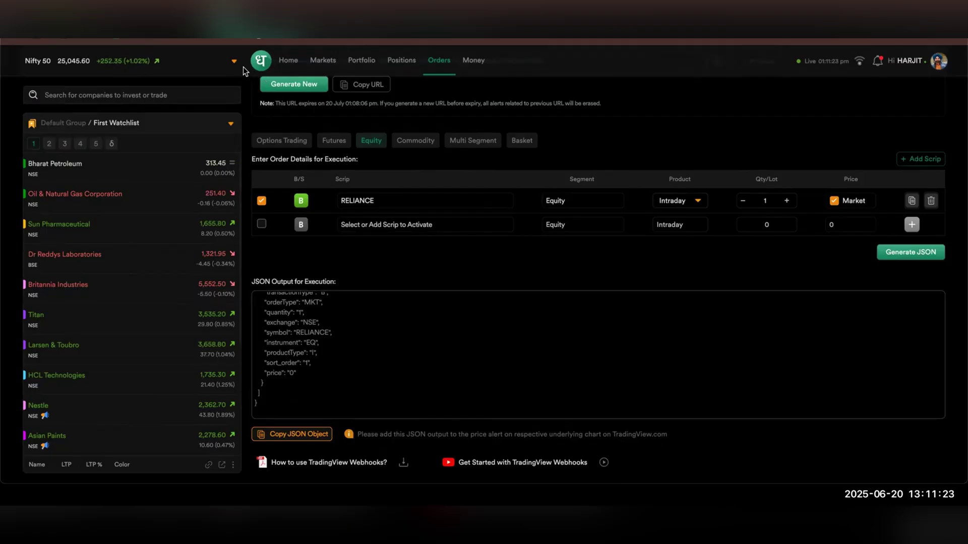
# Step: Enter the copied RELIANCE buy JSON into the S001 Algo Long Entry Syntax input
pyautogui.hotkey('alt', 'Tab')
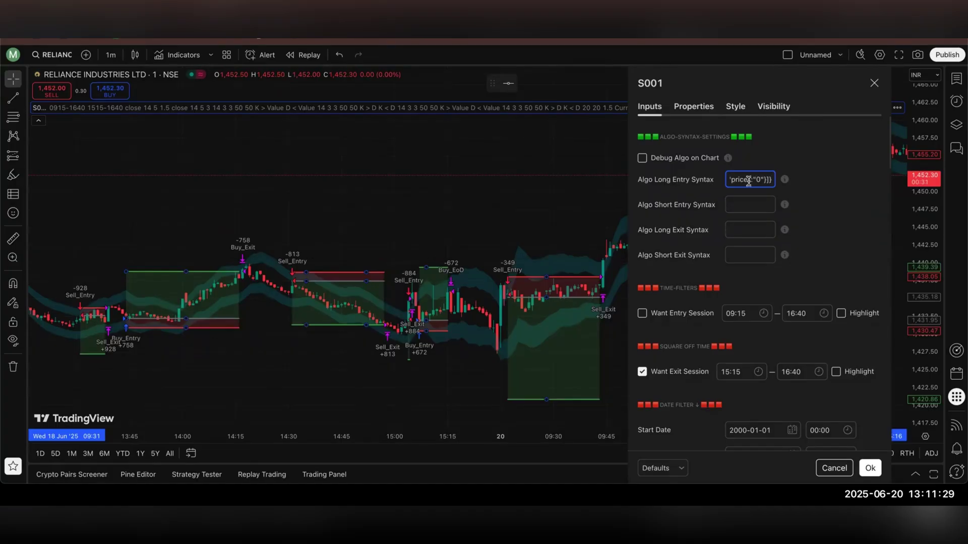
pyautogui.hotkey('ctrl', 'a')
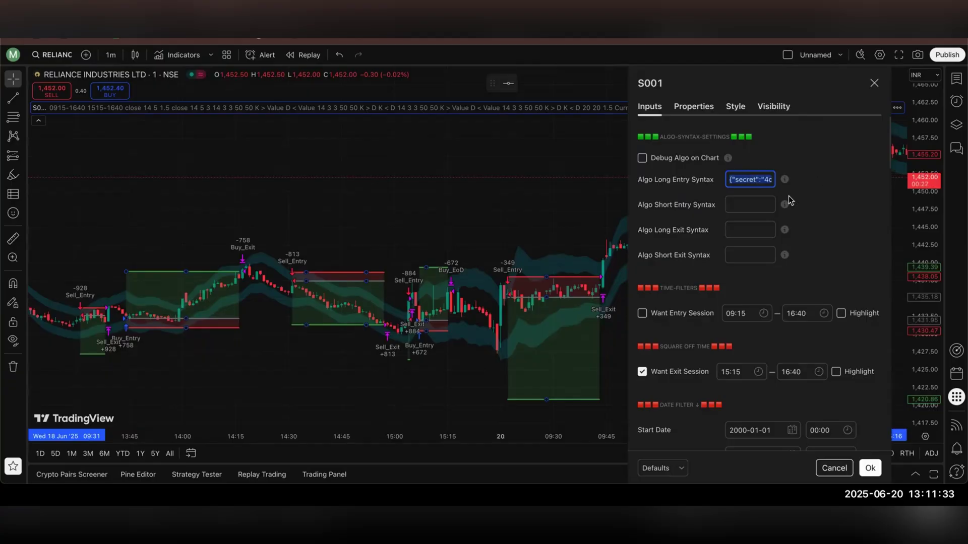
pyautogui.click(864, 173)
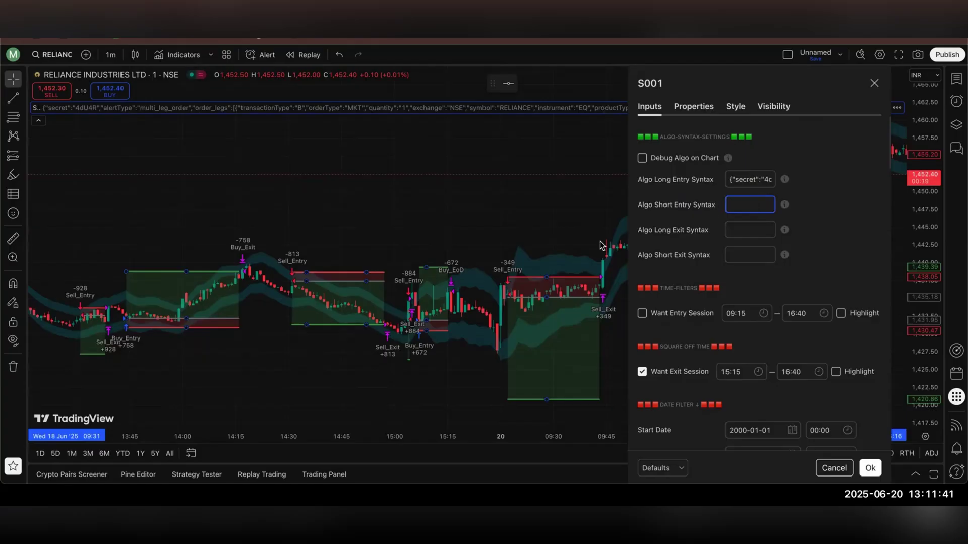
pyautogui.click(733, 230)
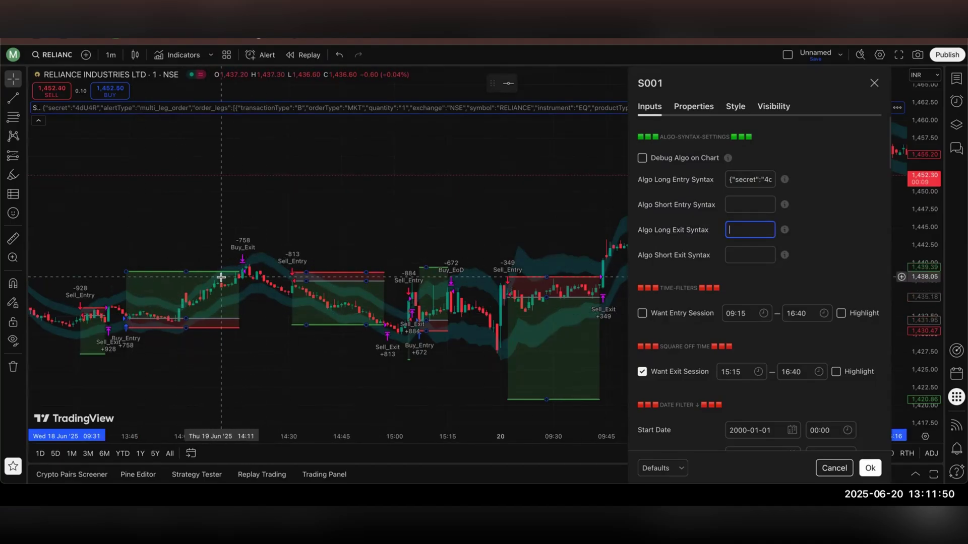
# Step: Switch the RELIANCE order to sell, regenerate its JSON with transactionType "S", and copy it
pyautogui.hotkey('alt', 'Tab')
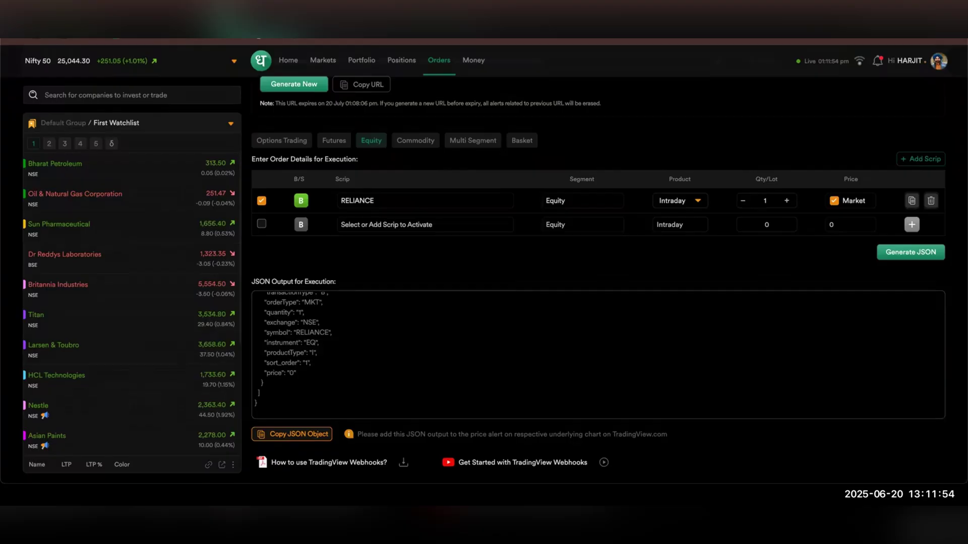
pyautogui.click(302, 201)
pyautogui.click(893, 256)
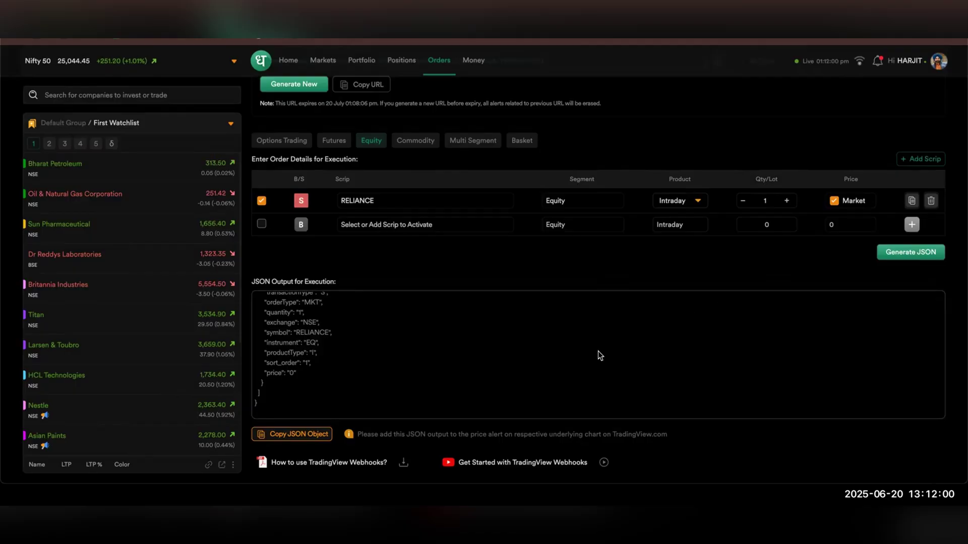
pyautogui.scroll(3, 594, 353)
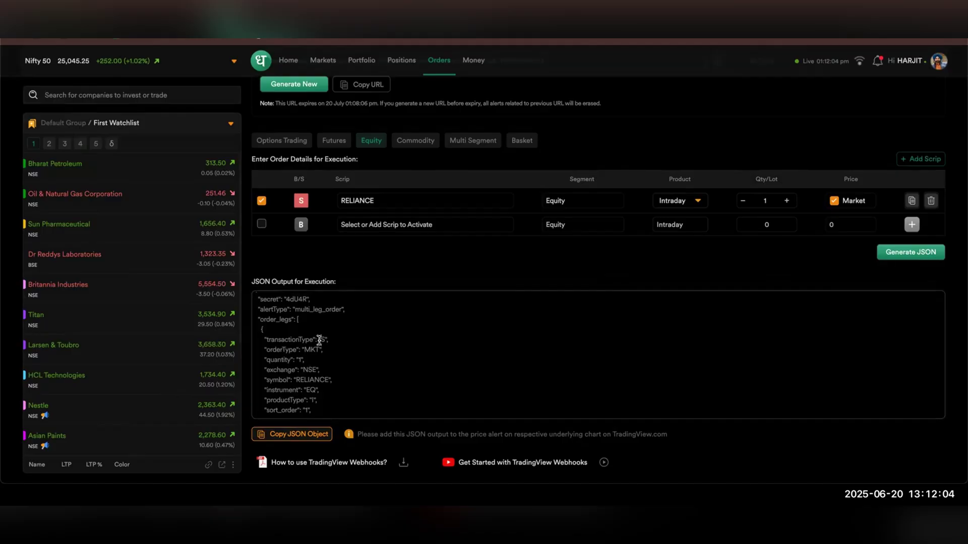
pyautogui.moveTo(319, 339); pyautogui.dragTo(329, 340)
pyautogui.click(355, 342)
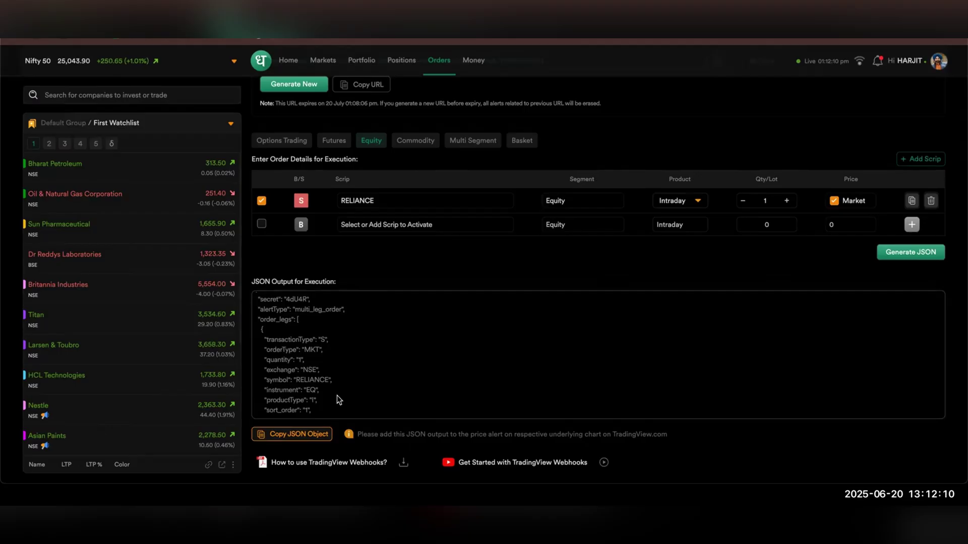
pyautogui.click(320, 434)
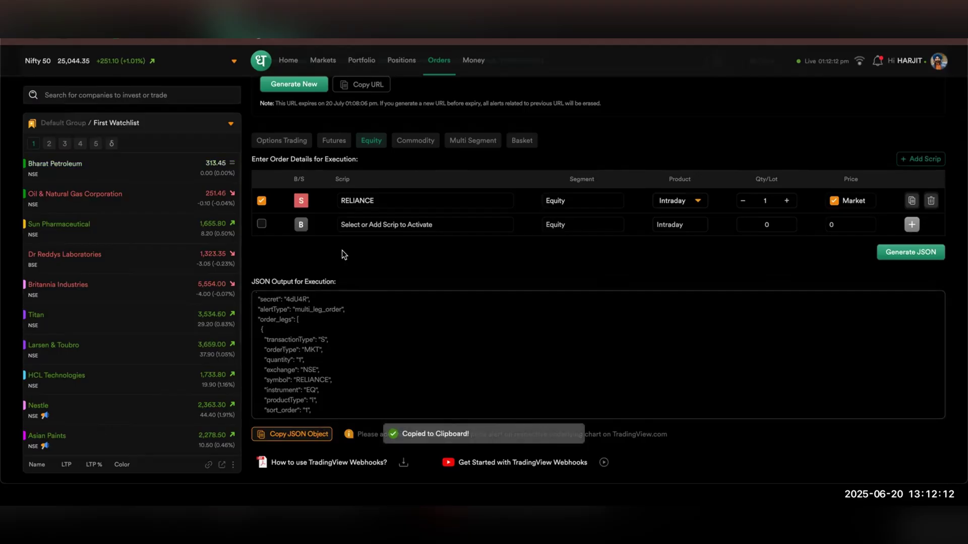
# Step: Paste the order JSON into the S001 Algo Long Exit, Short Entry and Short Exit Syntax inputs
pyautogui.click(327, 48)
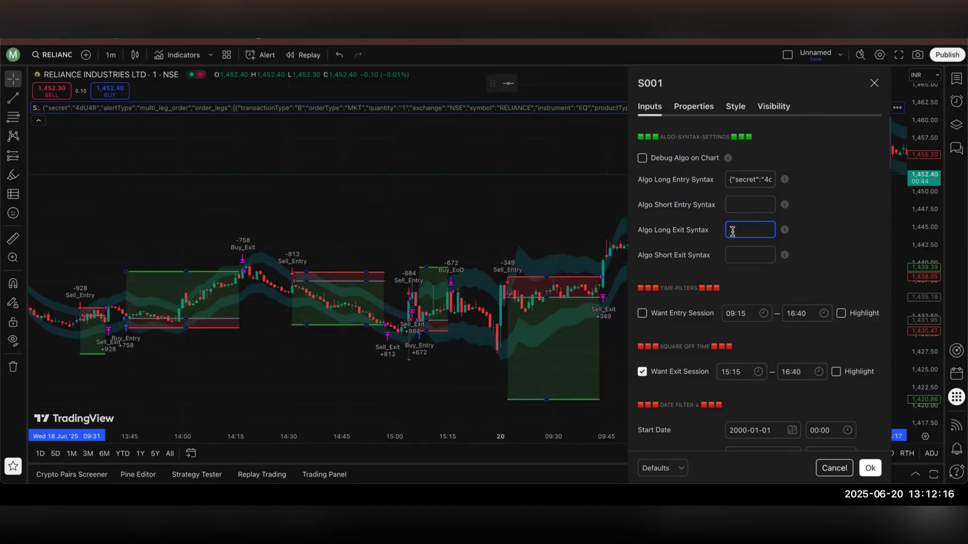
pyautogui.hotkey('ctrl', 'v')
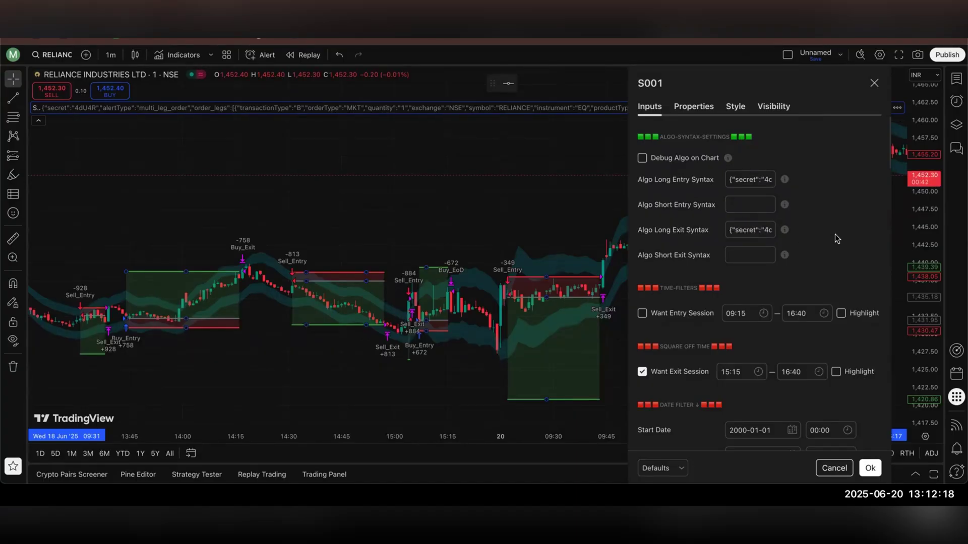
pyautogui.click(749, 205)
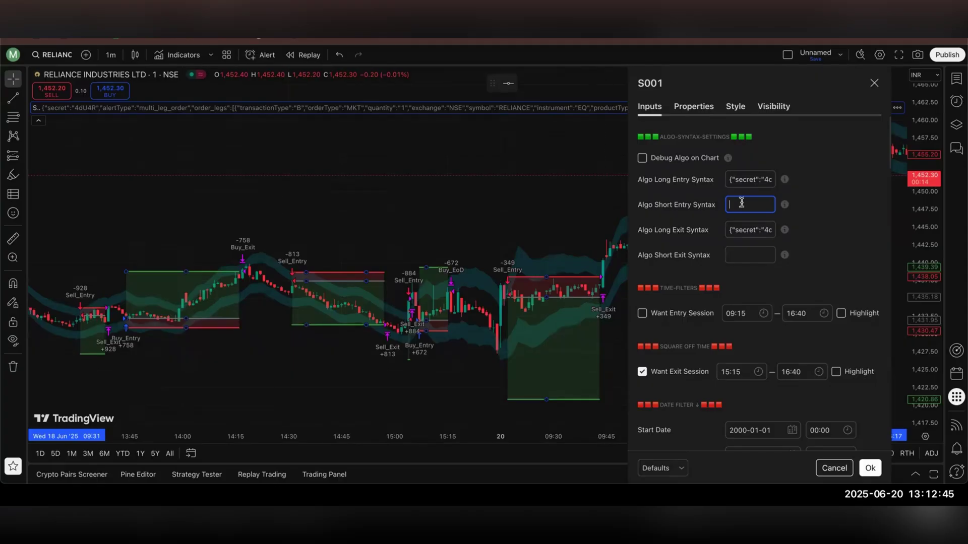
pyautogui.hotkey('ctrl', 'v')
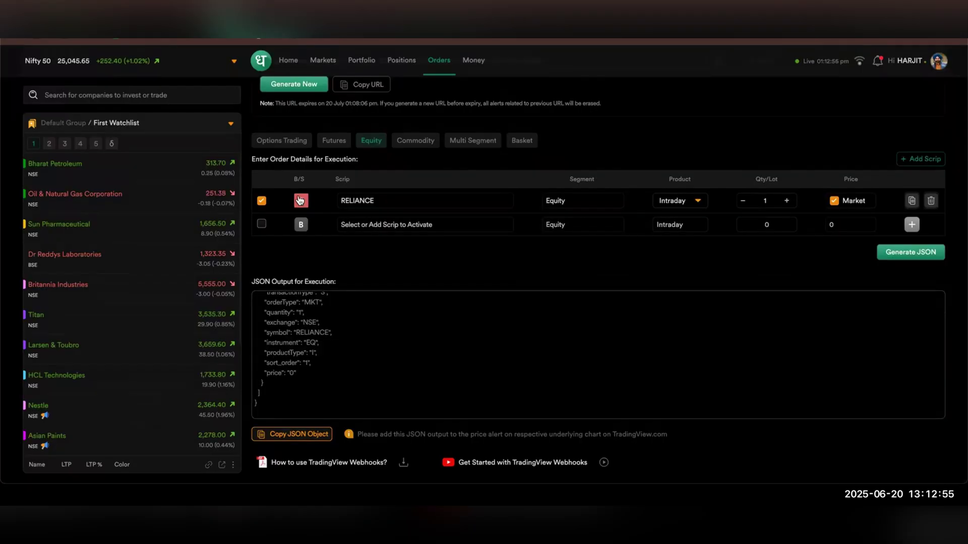
pyautogui.click(746, 256)
pyautogui.hotkey('ctrl', 'v')
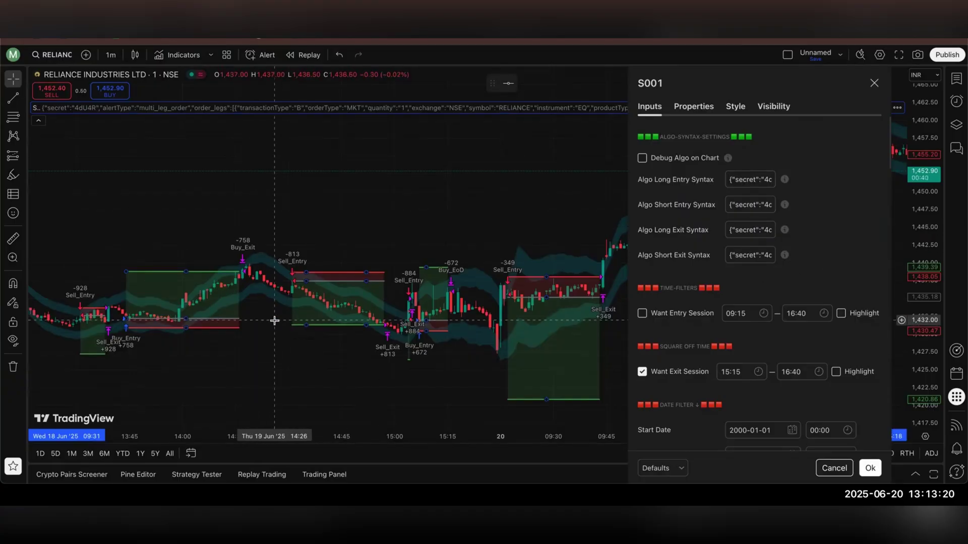
# Step: Turn on Debug Algo on Chart and scroll the chart right to review the JSON trade labels
pyautogui.click(671, 158)
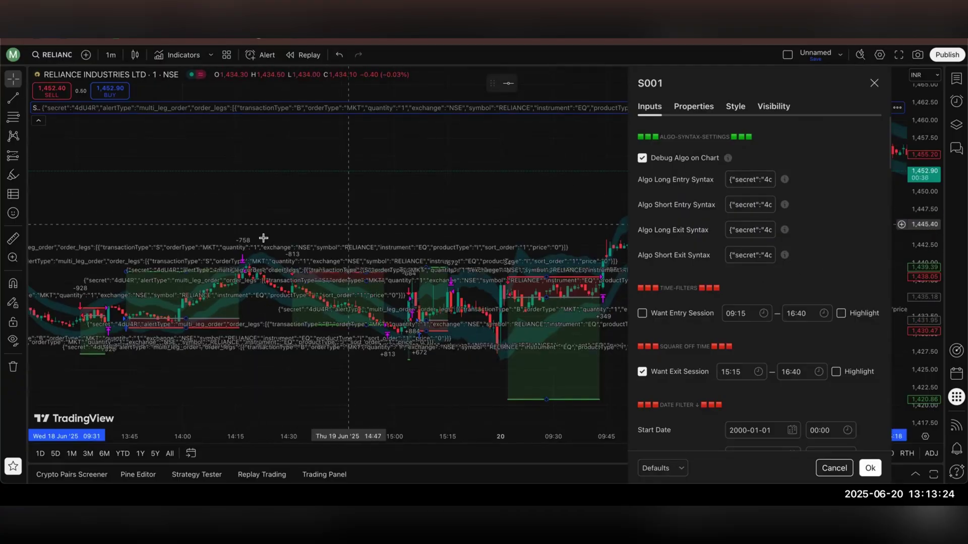
pyautogui.hscroll(10, 250, 357)
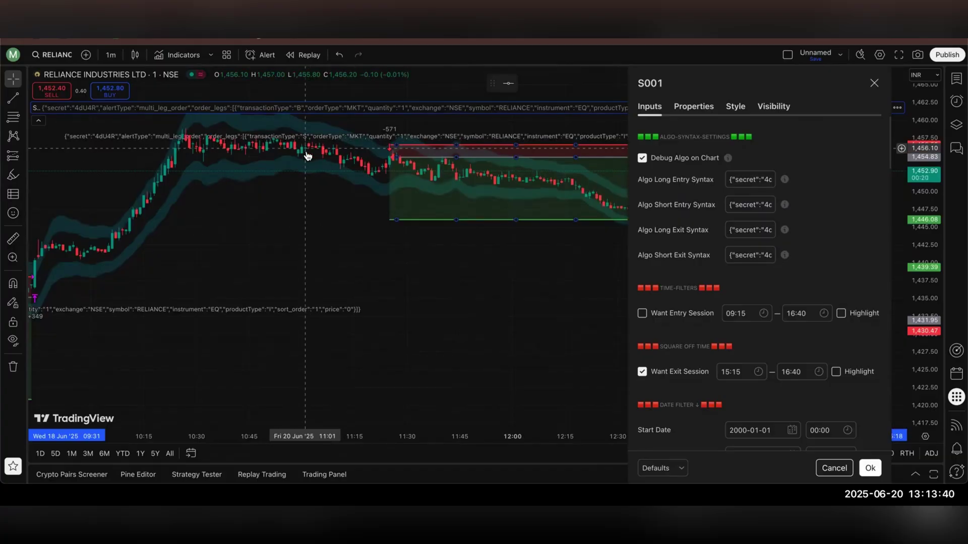
pyautogui.hscroll(1, 313, 192)
pyautogui.hscroll(4, 313, 192)
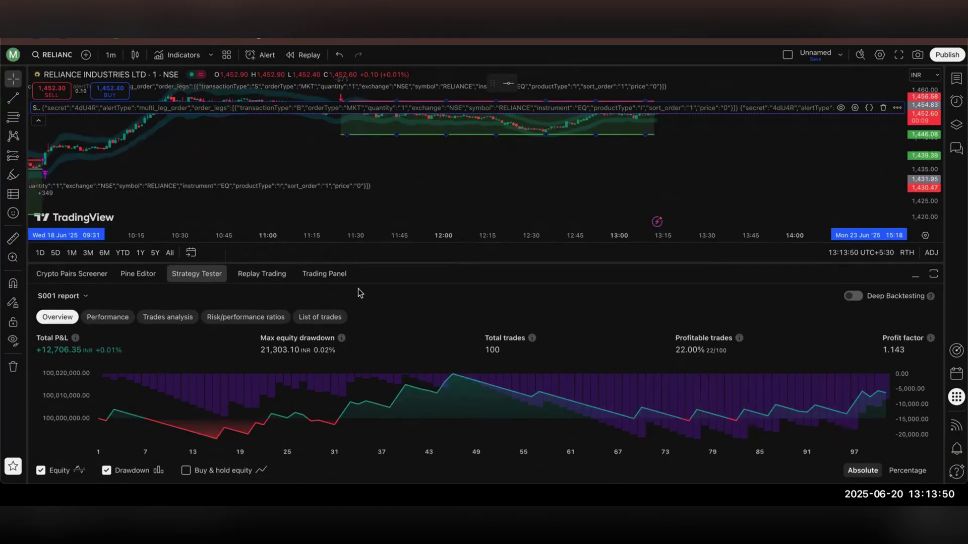
# Step: Review the S001 list of trades and their order JSON signals, then collapse the Strategy Tester
pyautogui.click(335, 318)
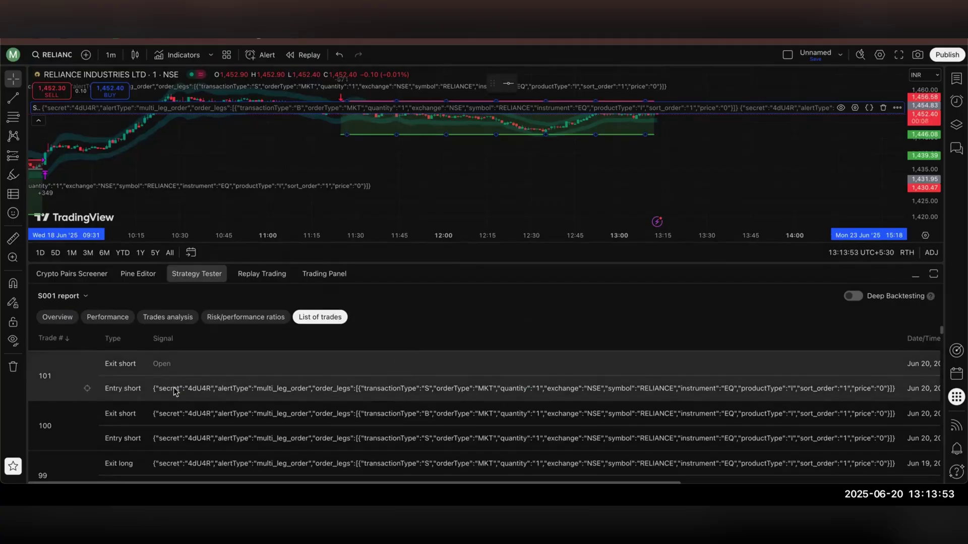
pyautogui.hscroll(10, 575, 396)
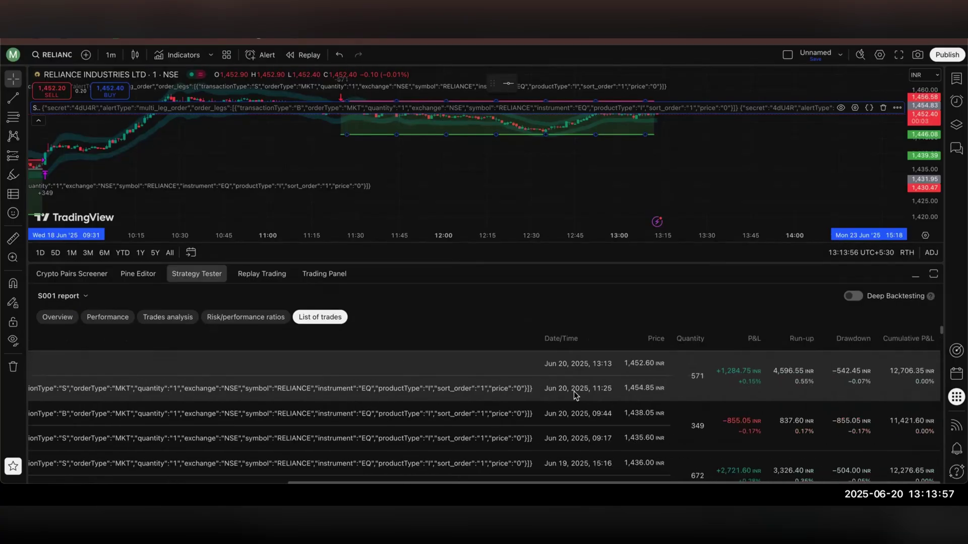
pyautogui.hscroll(-10, 575, 395)
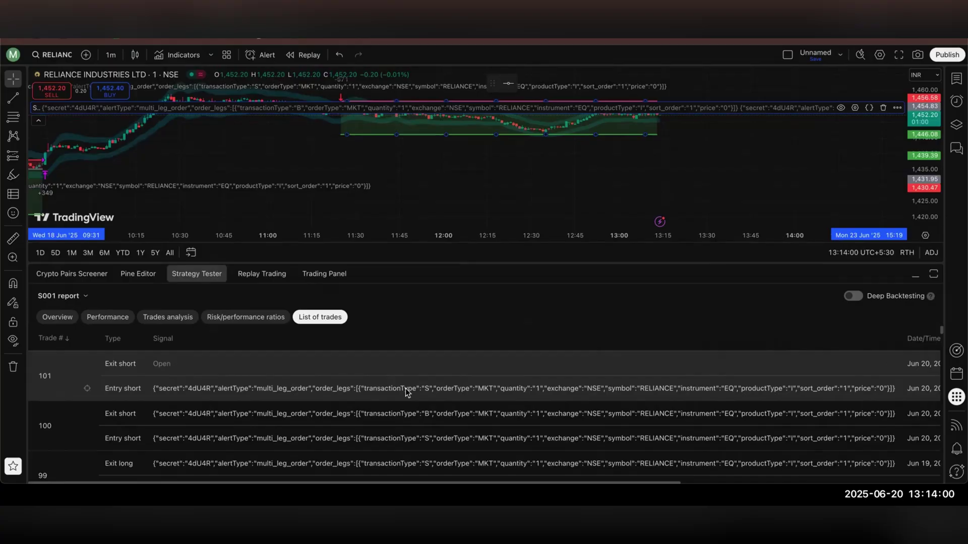
pyautogui.hscroll(1, 405, 388)
pyautogui.scroll(-1, 379, 392)
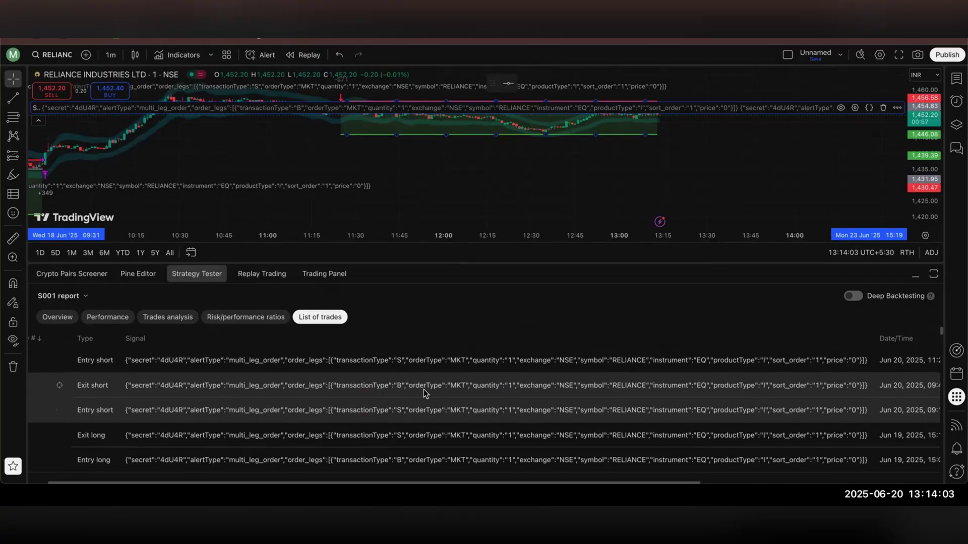
pyautogui.hscroll(10, 429, 392)
pyautogui.hscroll(-10, 429, 393)
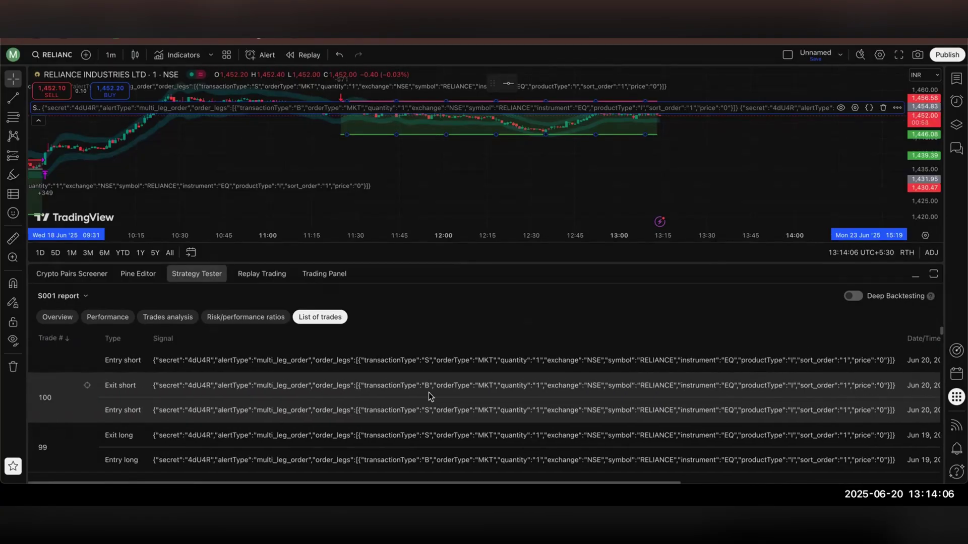
pyautogui.click(915, 274)
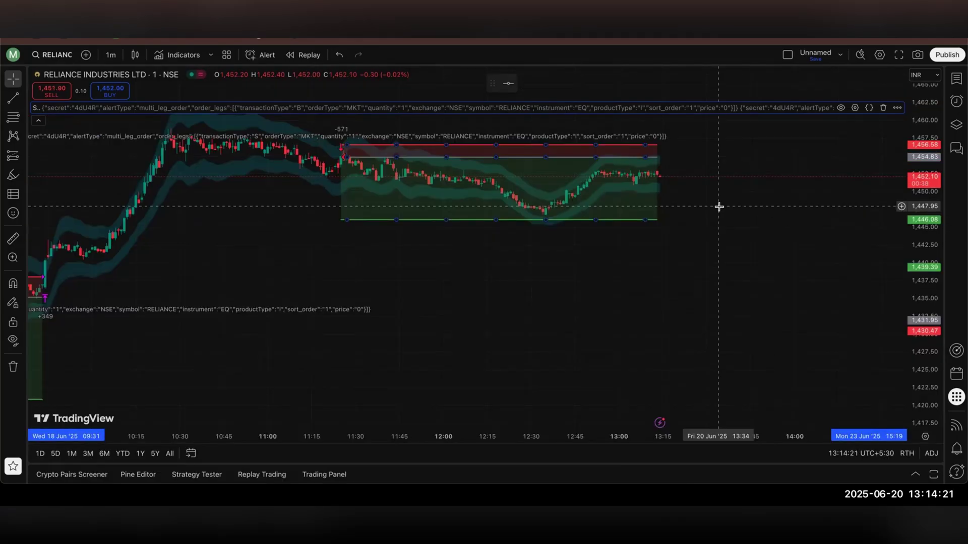
# Step: Look through the S001 strategy's Inputs settings and confirm them unchanged
pyautogui.click(855, 108)
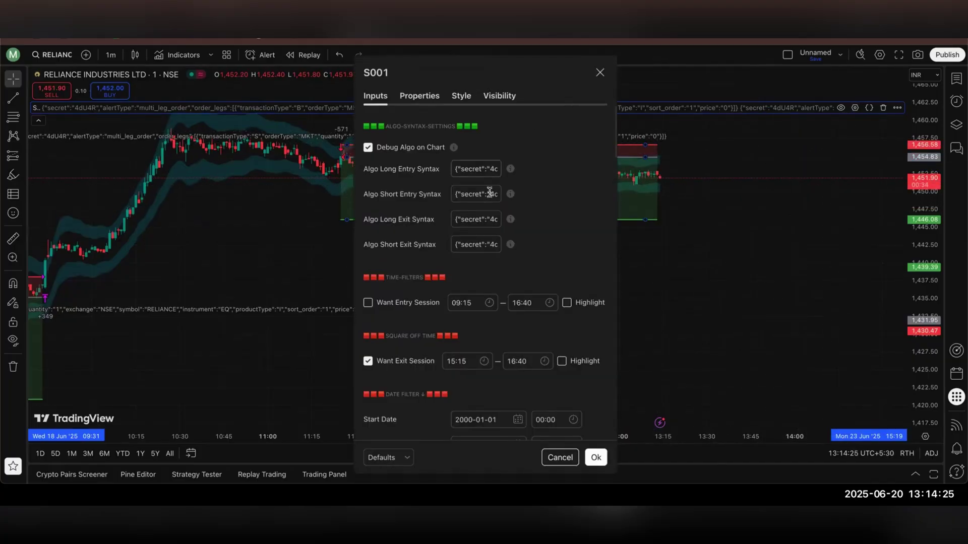
pyautogui.scroll(-5, 486, 211)
pyautogui.scroll(-10, 487, 211)
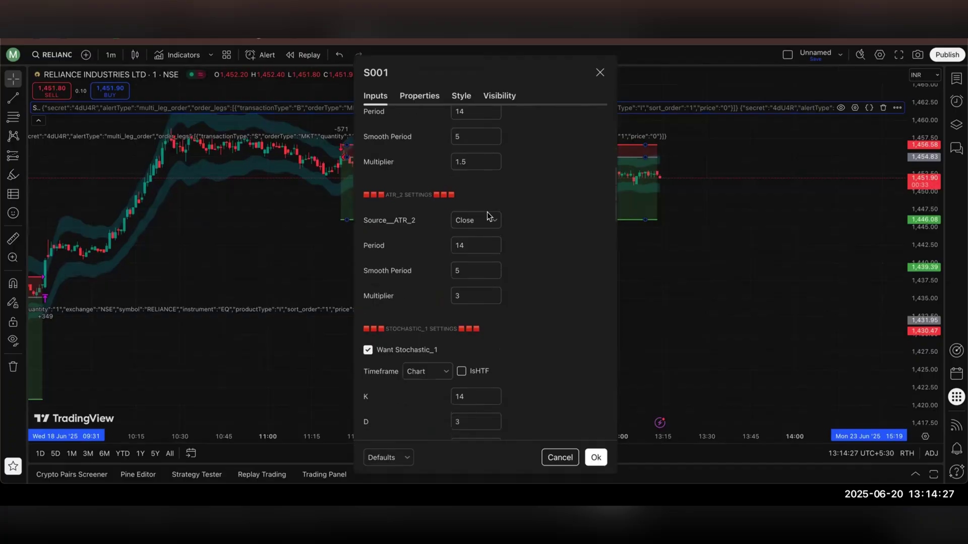
pyautogui.scroll(-4, 487, 211)
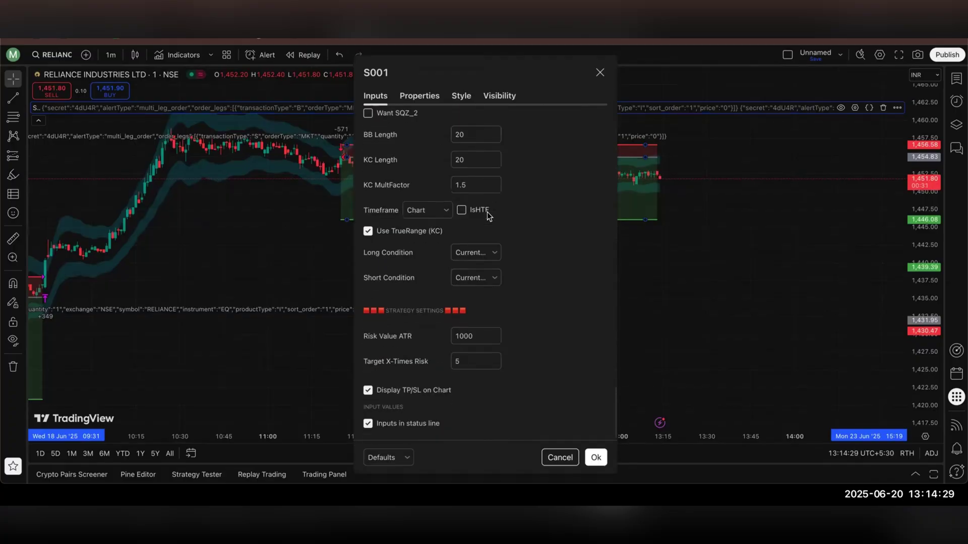
pyautogui.click(596, 458)
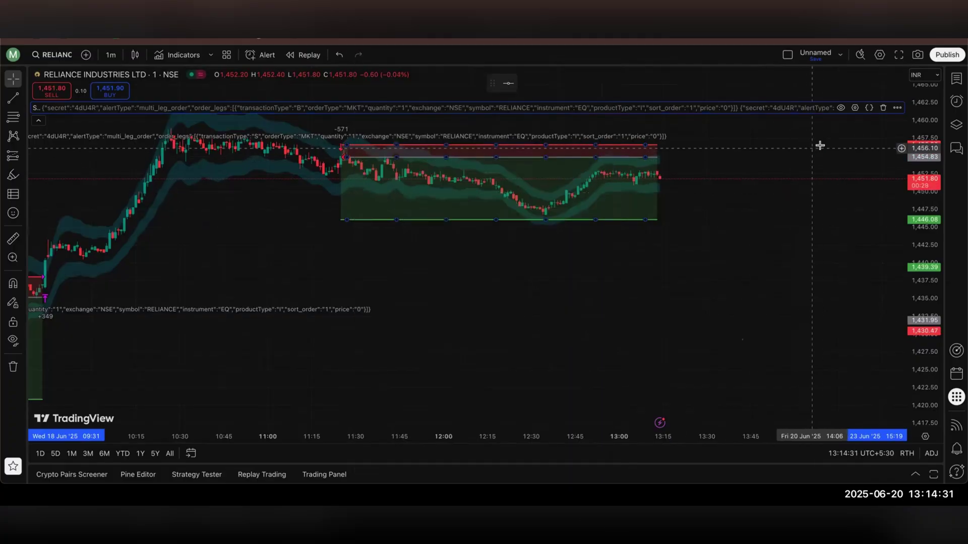
# Step: Start a new alert on the S001 strategy and bring up its expiration choices
pyautogui.click(898, 108)
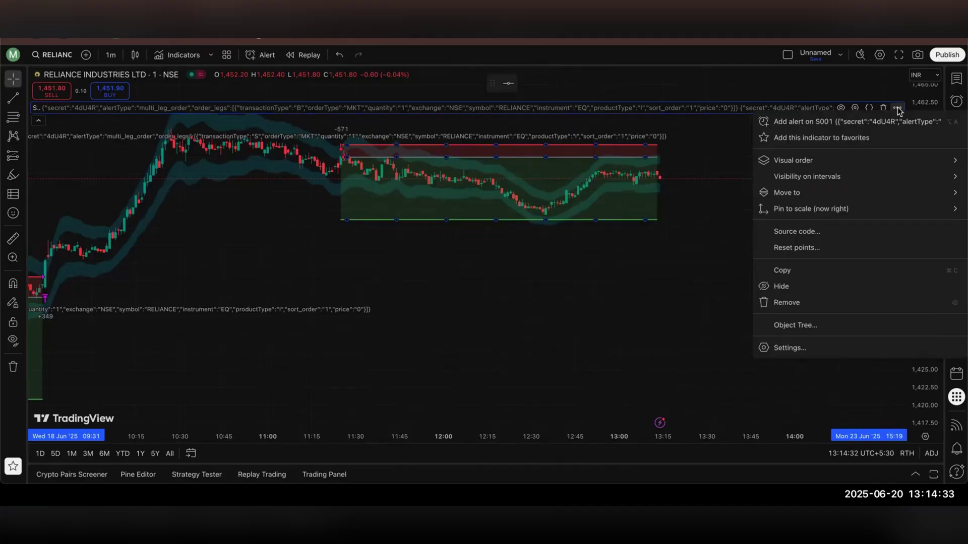
pyautogui.click(868, 122)
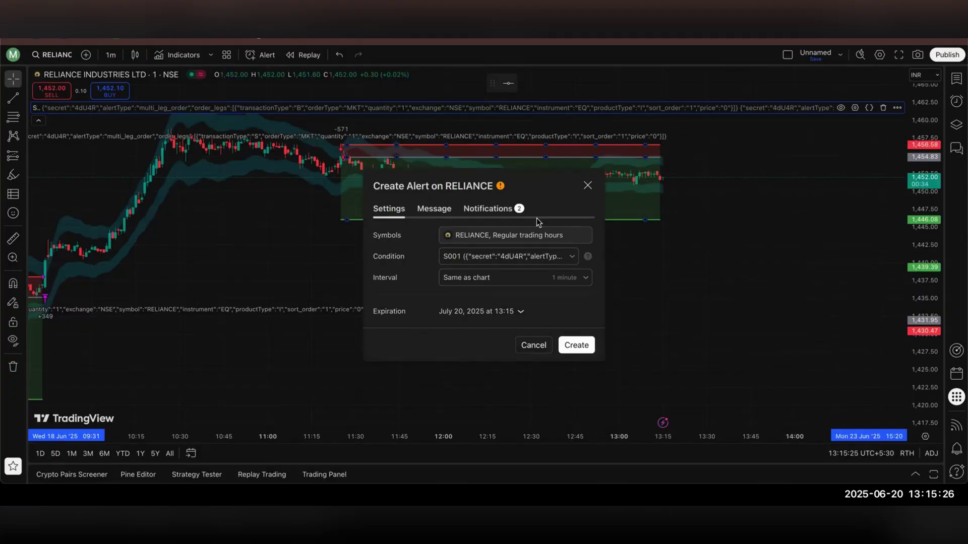
pyautogui.click(513, 311)
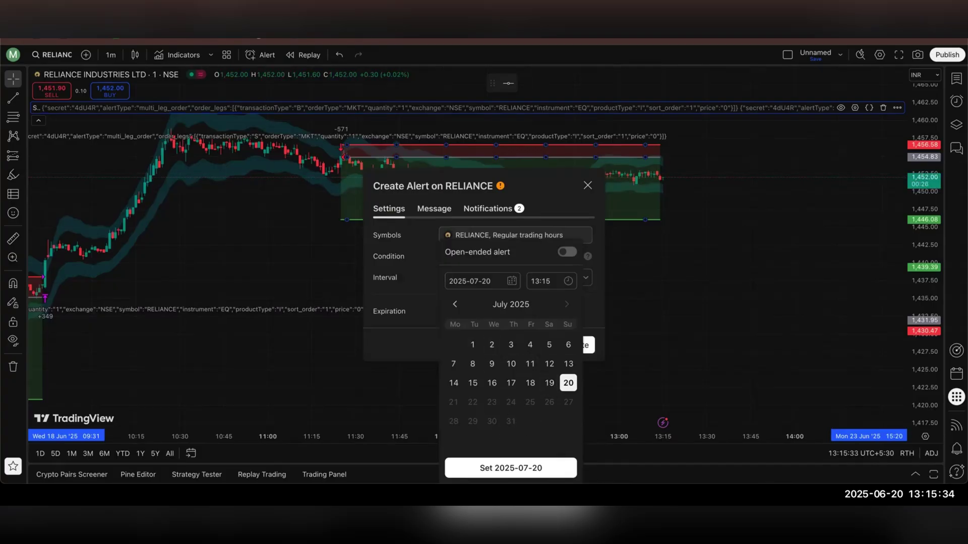
# Step: Match the alert expiry to the Dhan webhook URL's expiry: July 20, 2025 at 13:15
pyautogui.press('super+Tab')
pyautogui.scroll(2, 353, 189)
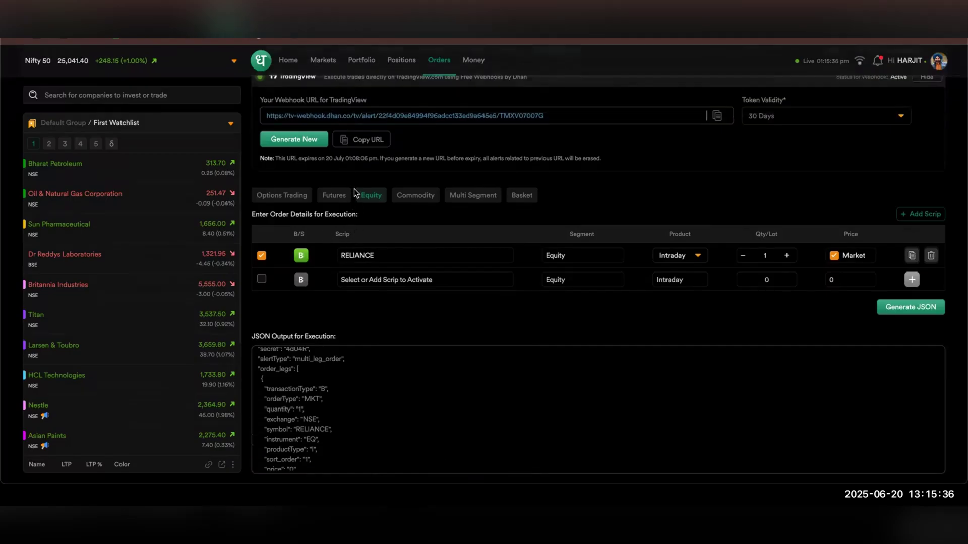
pyautogui.moveTo(313, 165); pyautogui.dragTo(365, 163)
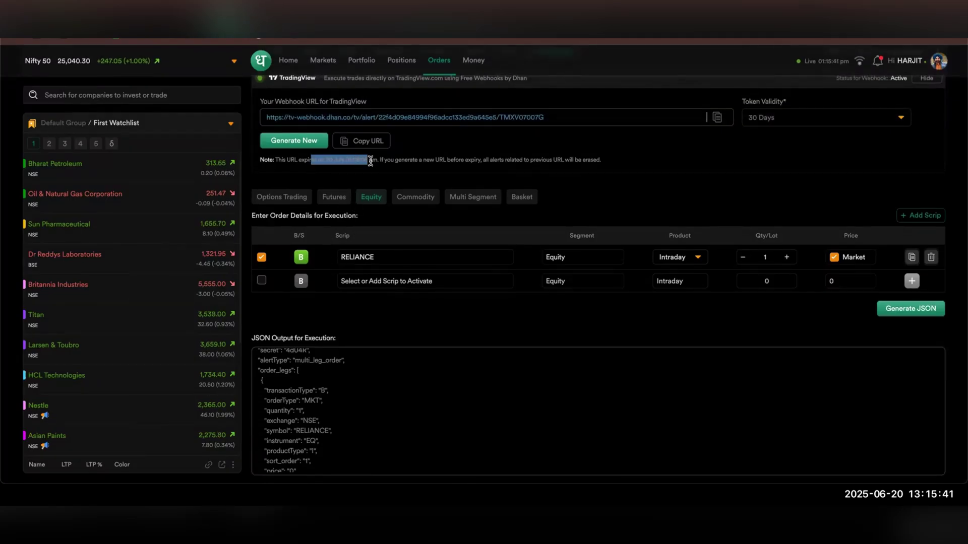
pyautogui.press('super+Tab')
pyautogui.press('Escape')
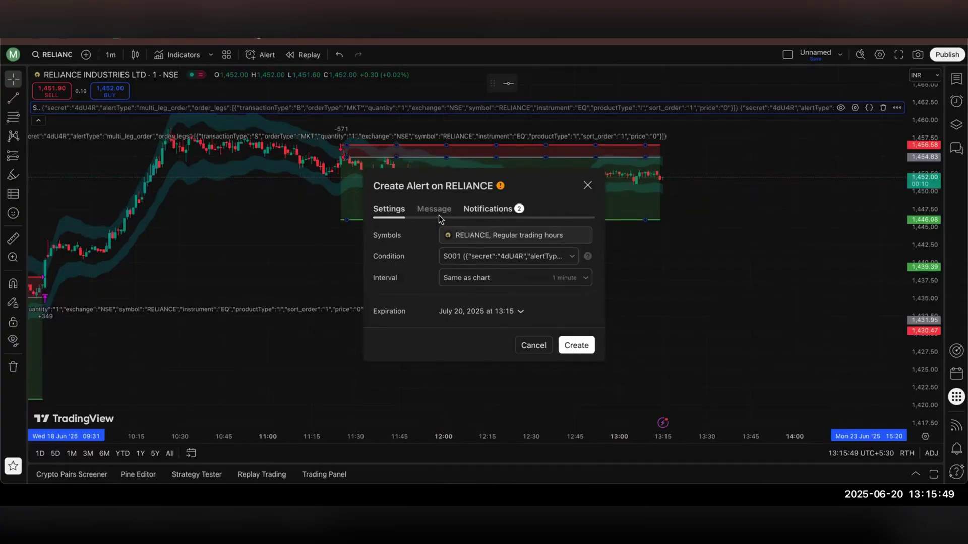
# Step: Enable Webhook URL notifications with the pasted Dhan webhook URL and create the Dhan Algo Alerts alert
pyautogui.click(477, 211)
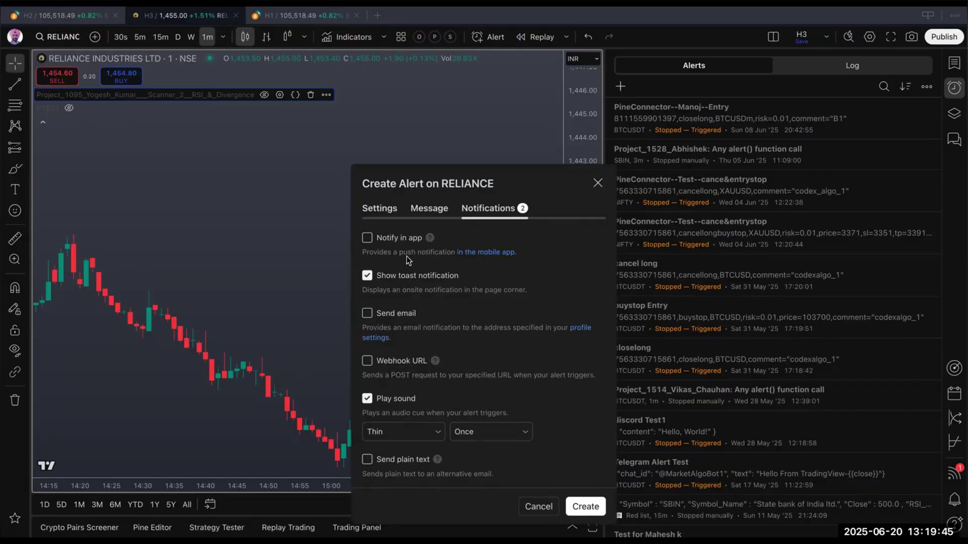
pyautogui.click(392, 359)
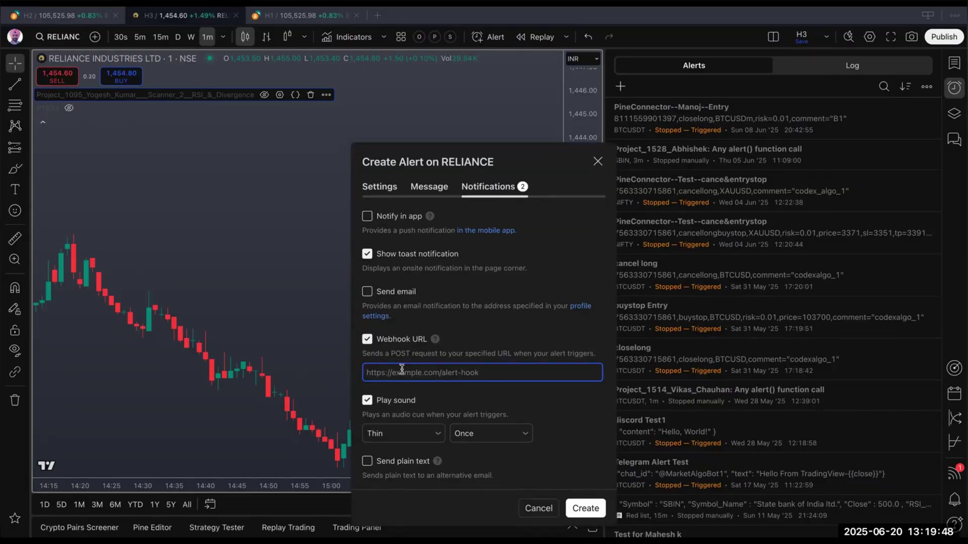
pyautogui.hotkey('ctrl', 'v')
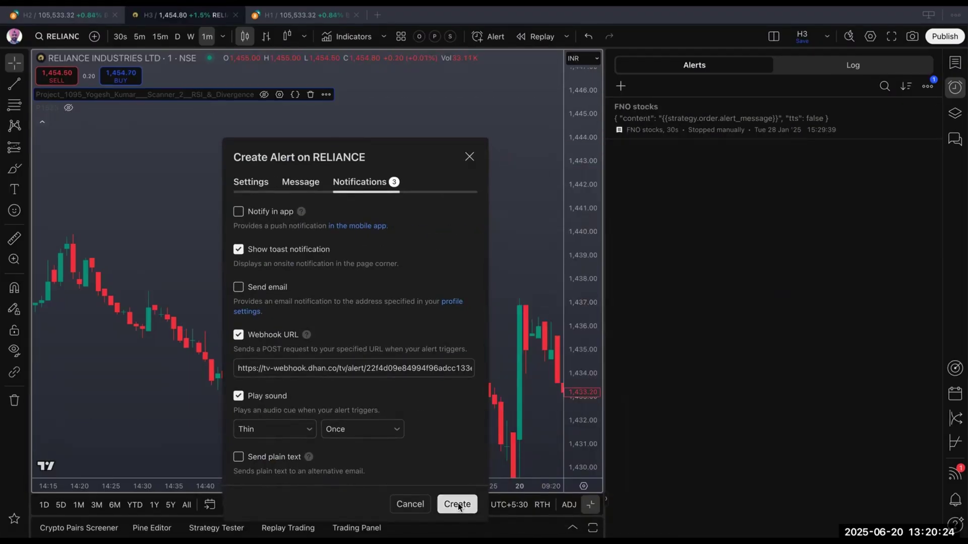
pyautogui.click(458, 507)
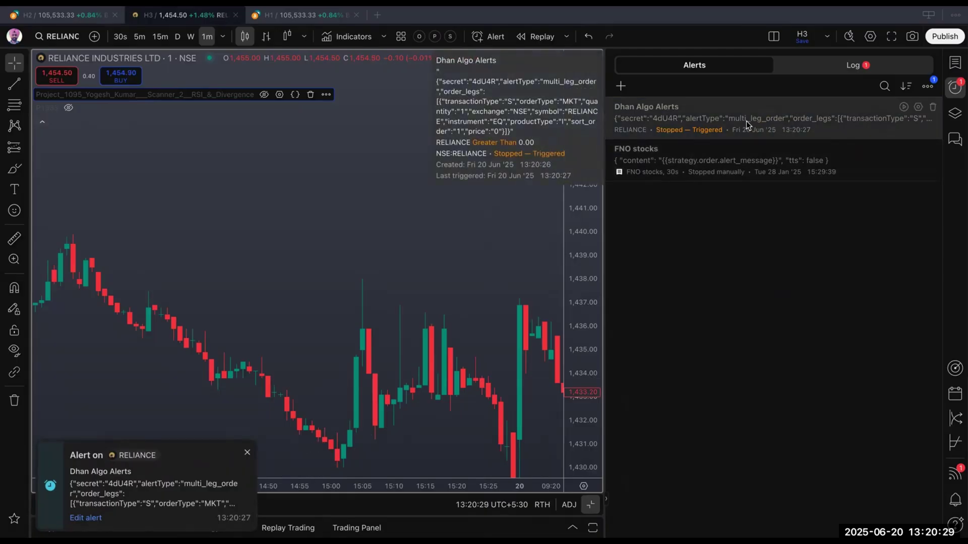
# Step: Check the alert log and Dhan's positions, then list today's orders
pyautogui.click(853, 65)
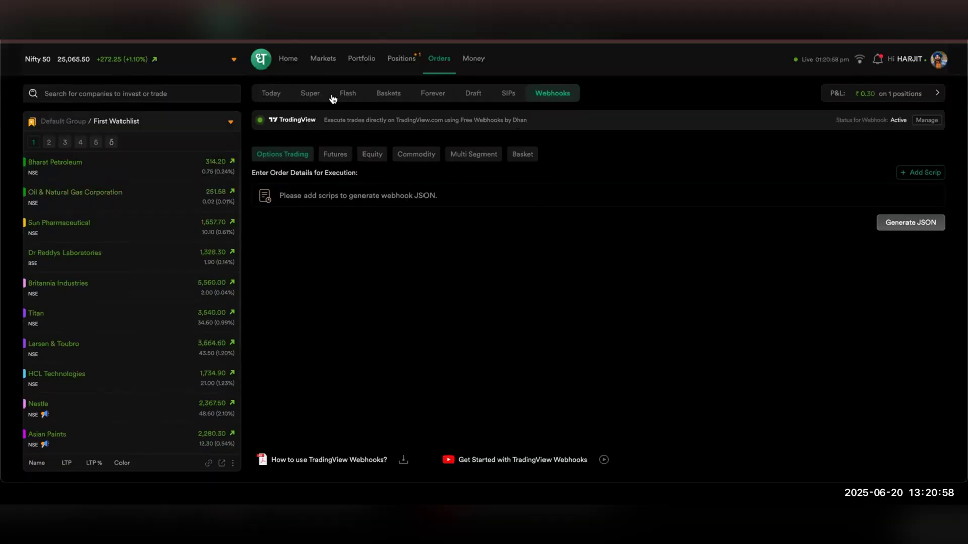
pyautogui.click(406, 59)
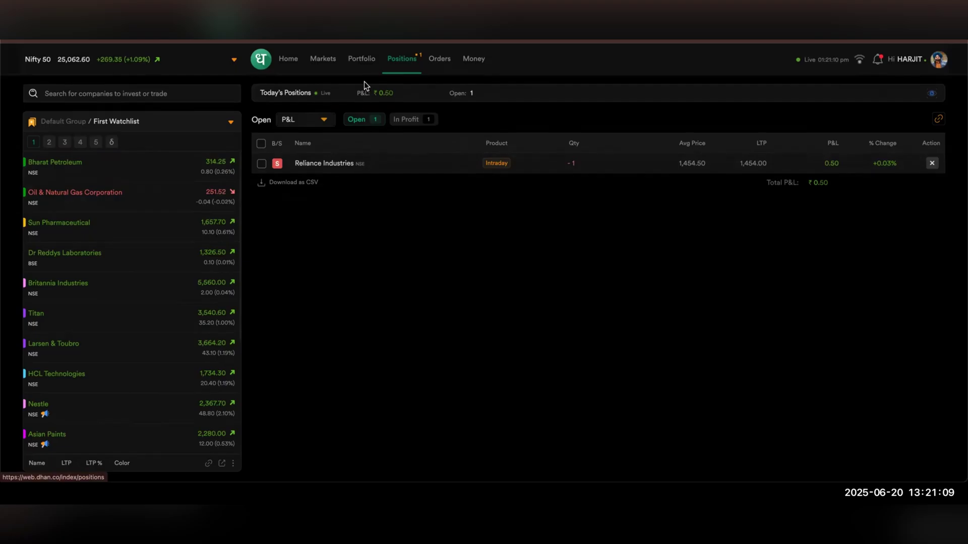
pyautogui.click(446, 59)
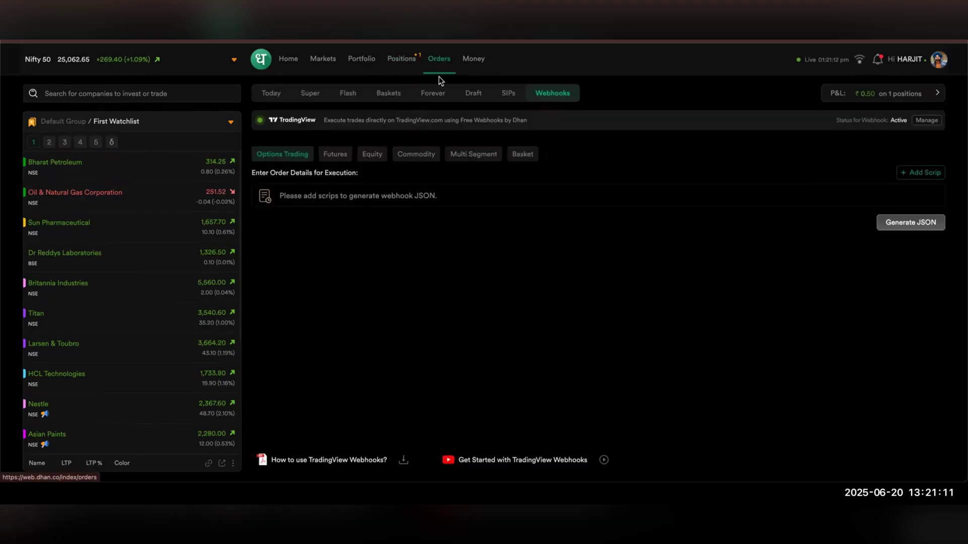
pyautogui.click(275, 96)
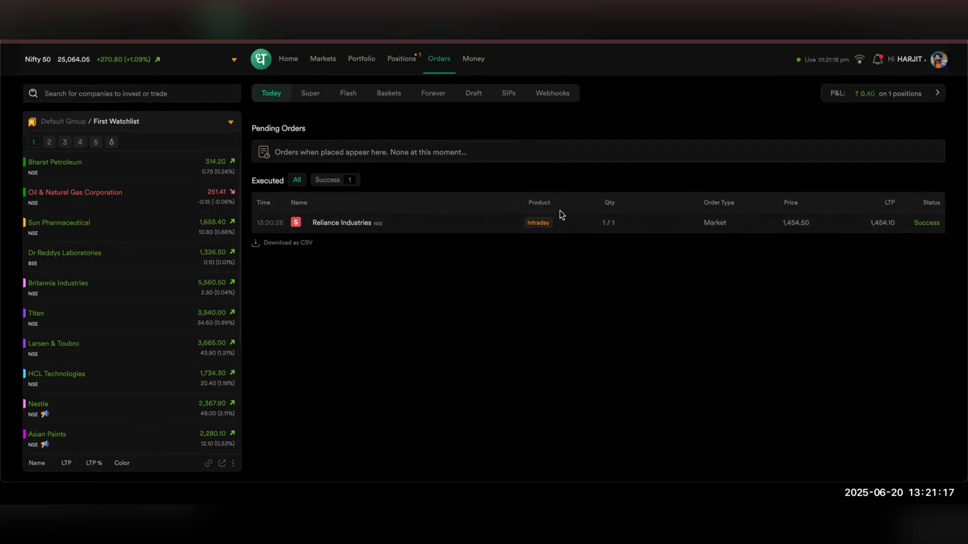
# Step: Inspect the executed Reliance intraday sell at 1,454.50, then return to the alerts list
pyautogui.click(502, 223)
pyautogui.scroll(-3, 855, 277)
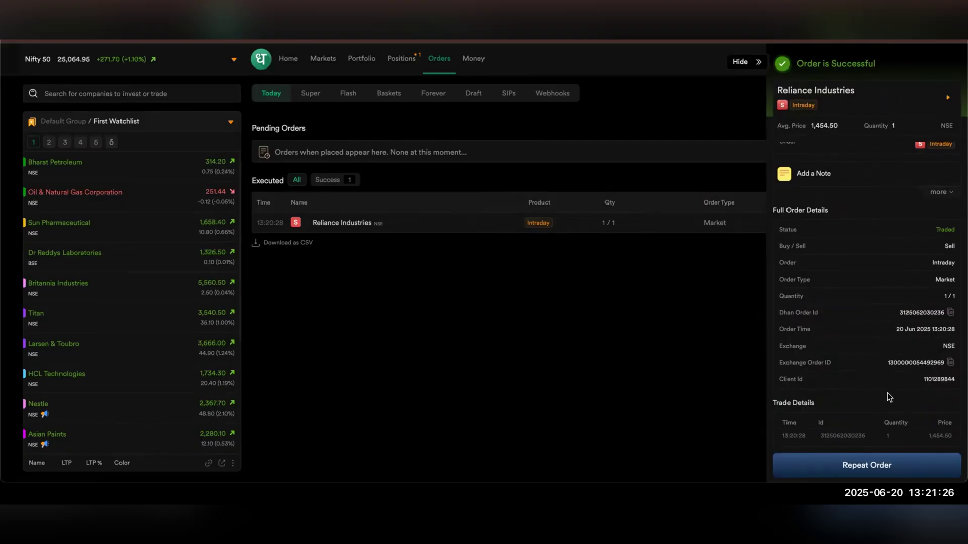
pyautogui.click(890, 180)
pyautogui.scroll(3, 879, 251)
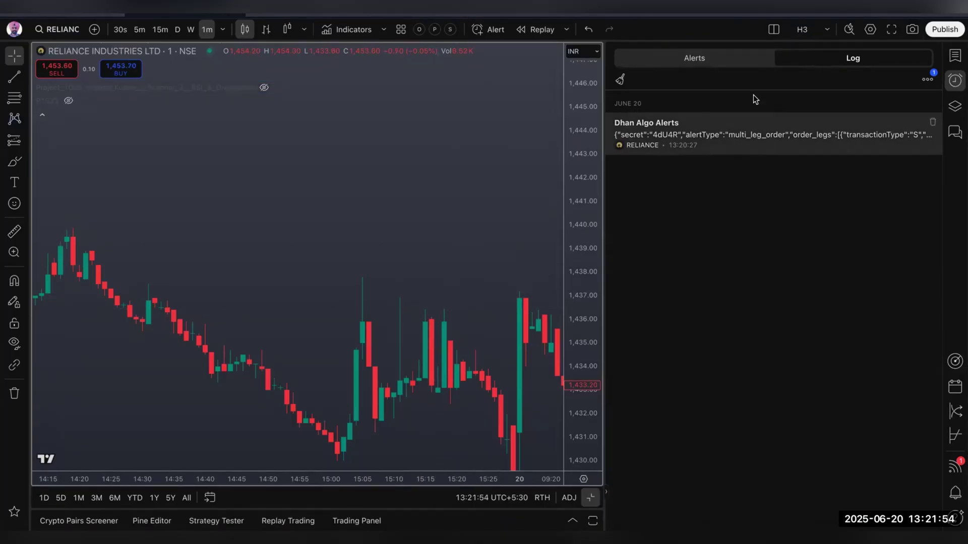
pyautogui.click(729, 63)
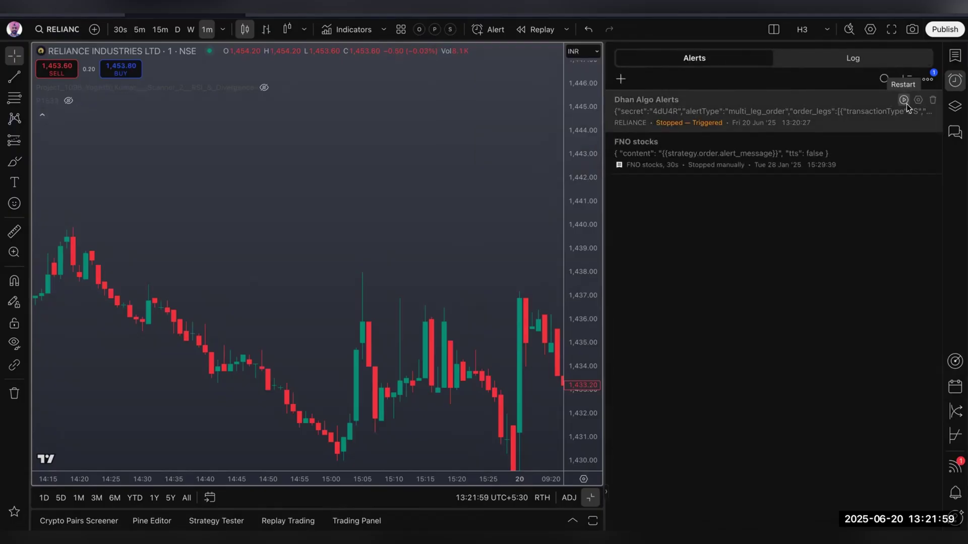
# Step: Open the failed 13:22:04 Reliance sell order and read its insufficient-funds rejection reason
pyautogui.press('super+Tab')
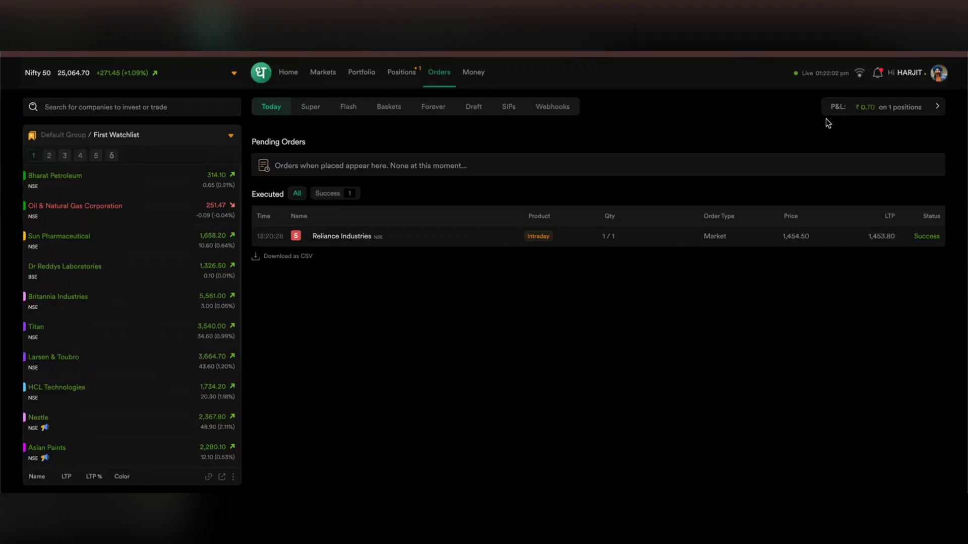
pyautogui.moveTo(619, 246)
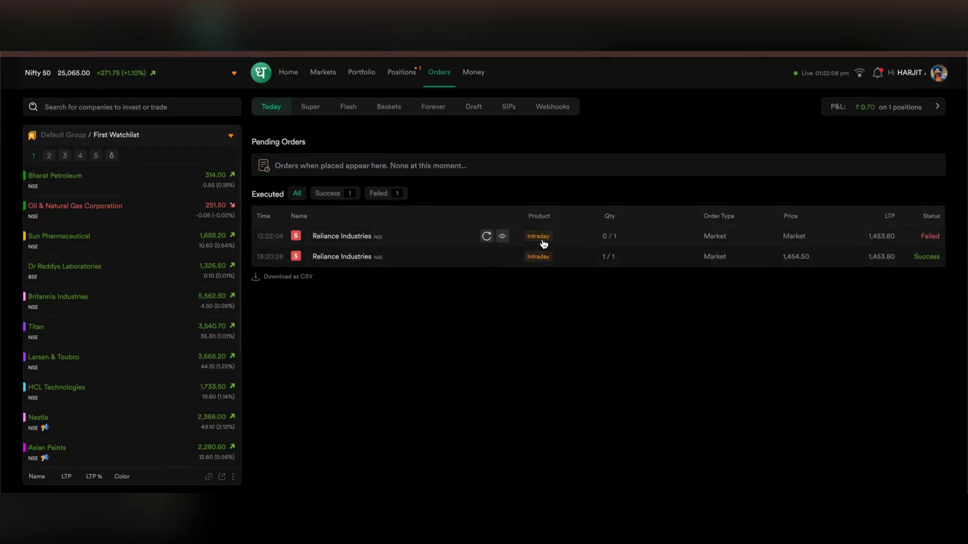
pyautogui.click(500, 237)
pyautogui.moveTo(845, 182); pyautogui.dragTo(910, 193)
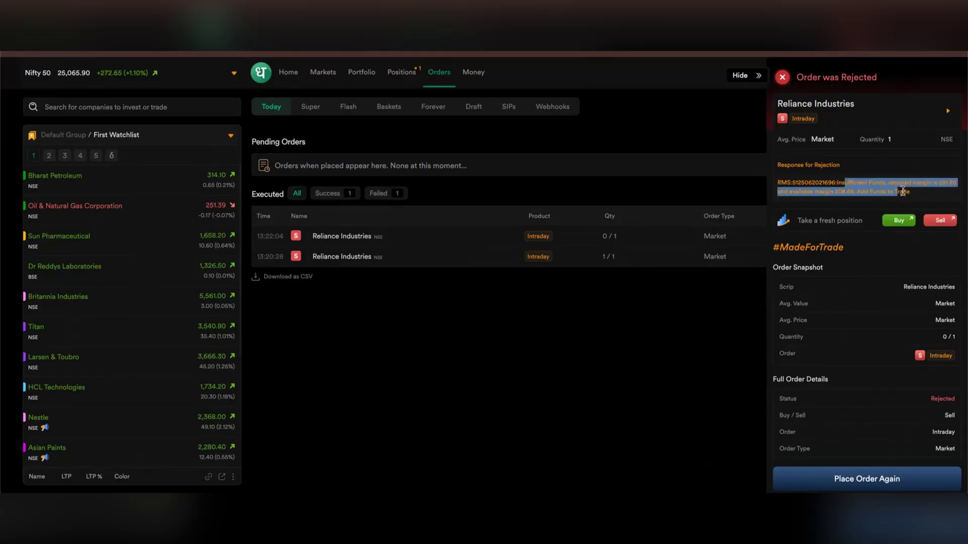
pyautogui.click(692, 422)
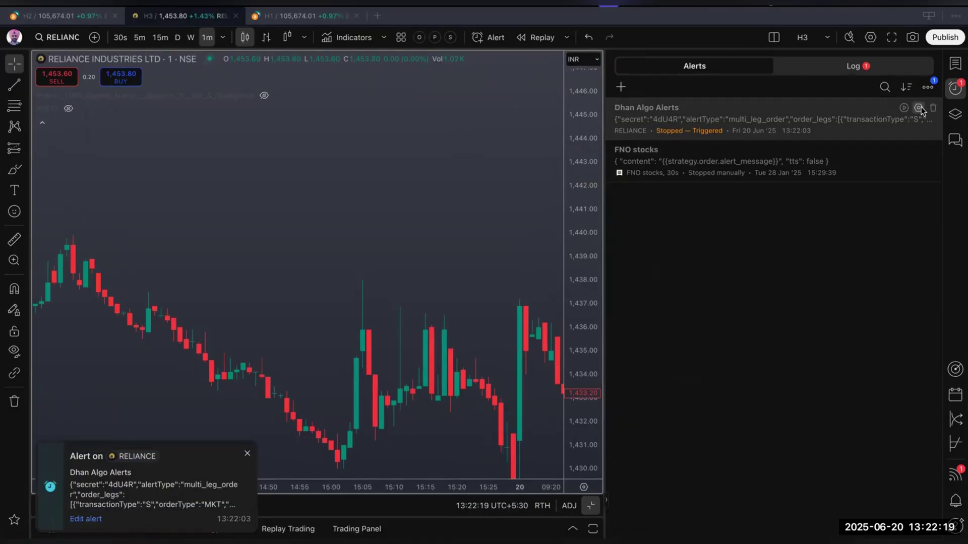
# Step: Change the alert message's transactionType from S to B, save it, and view Dhan's orders
pyautogui.click(918, 108)
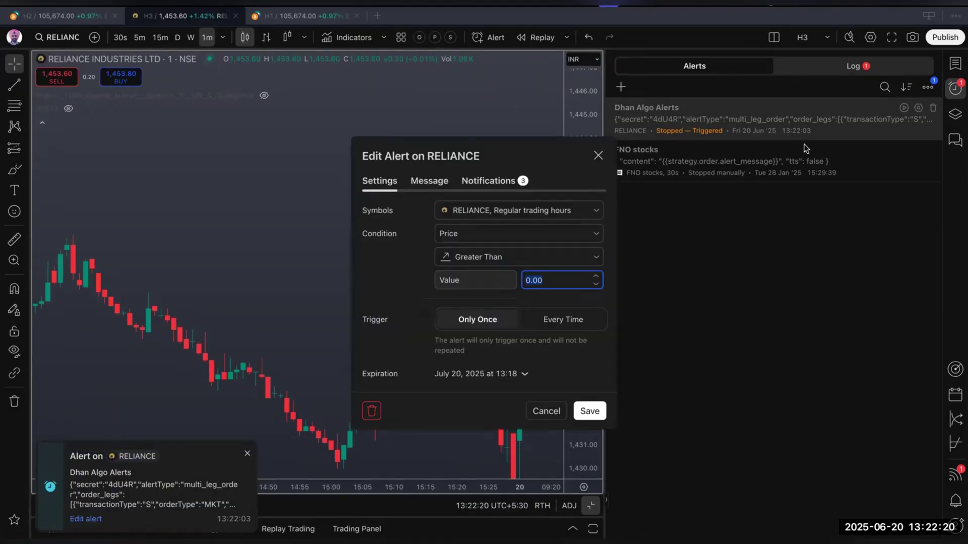
pyautogui.click(429, 181)
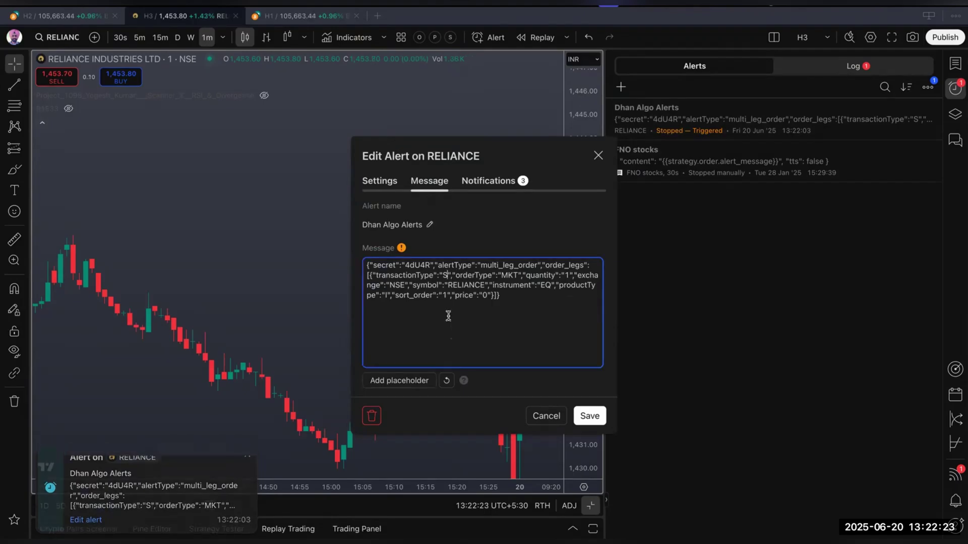
pyautogui.click(454, 275)
pyautogui.press('BackSpace')
pyautogui.write('B')
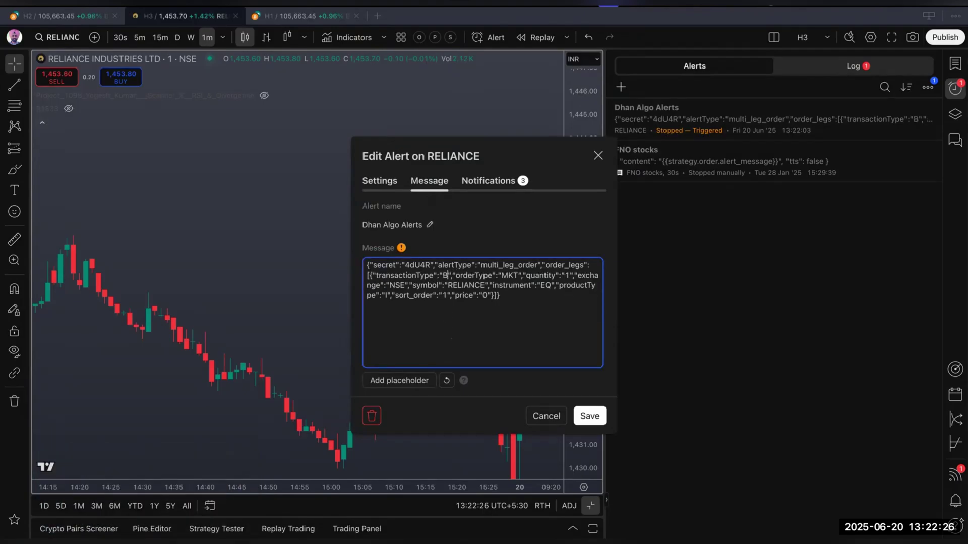
pyautogui.click(597, 416)
pyautogui.hotkey('ctrl', 'Right')
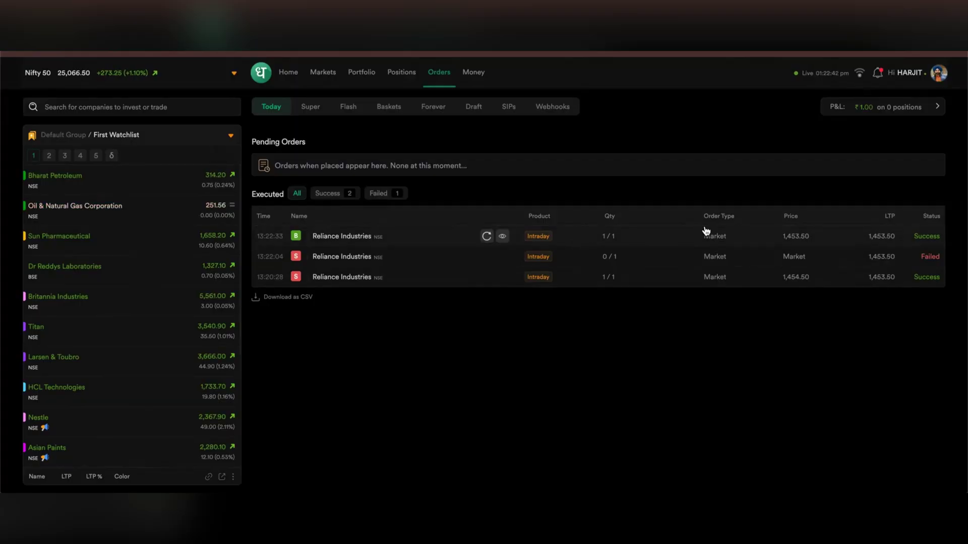
# Step: Check Dhan's orders for the 13:22:48 Reliance buy, then reopen the alert's JSON message
pyautogui.hotkey('ctrl', 'Left')
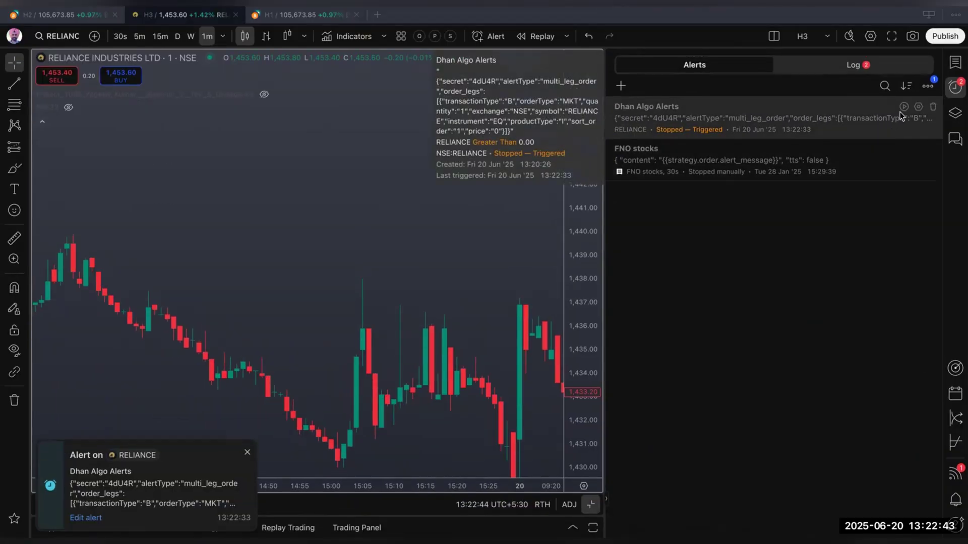
pyautogui.hotkey('ctrl', 'Right')
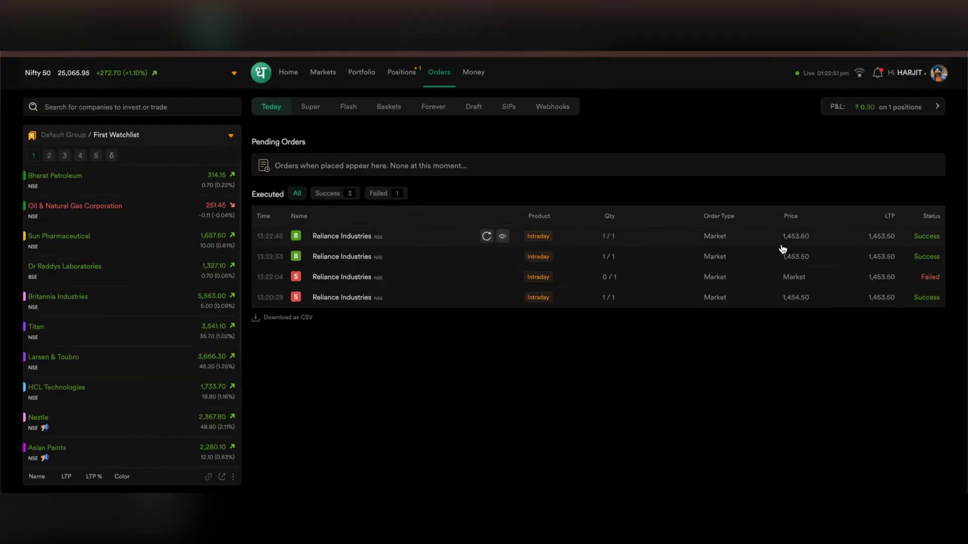
pyautogui.hotkey('ctrl', 'Left')
pyautogui.click(918, 108)
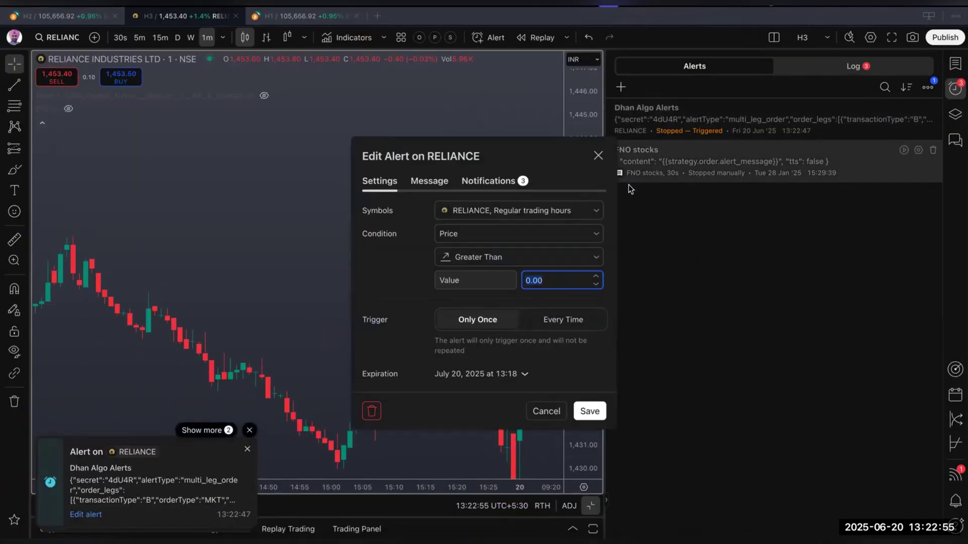
pyautogui.click(429, 181)
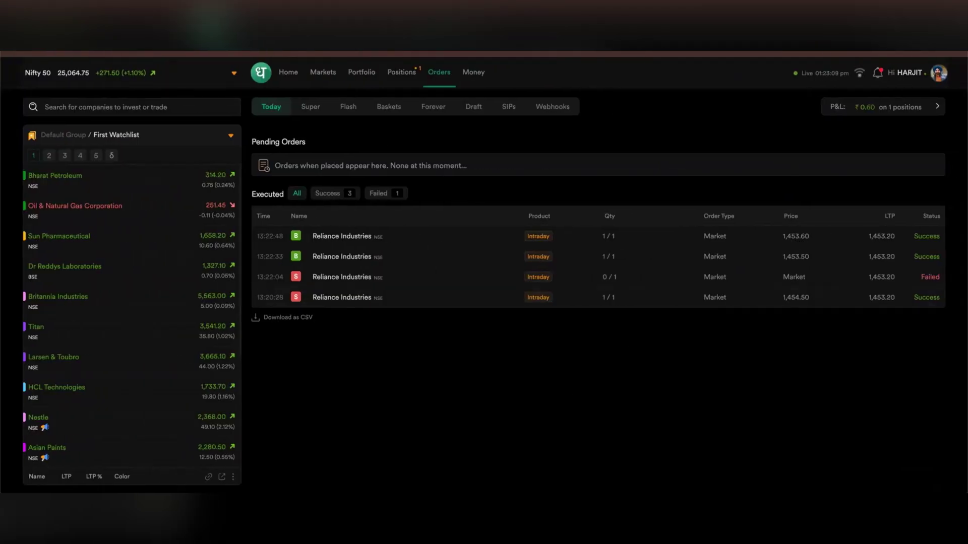